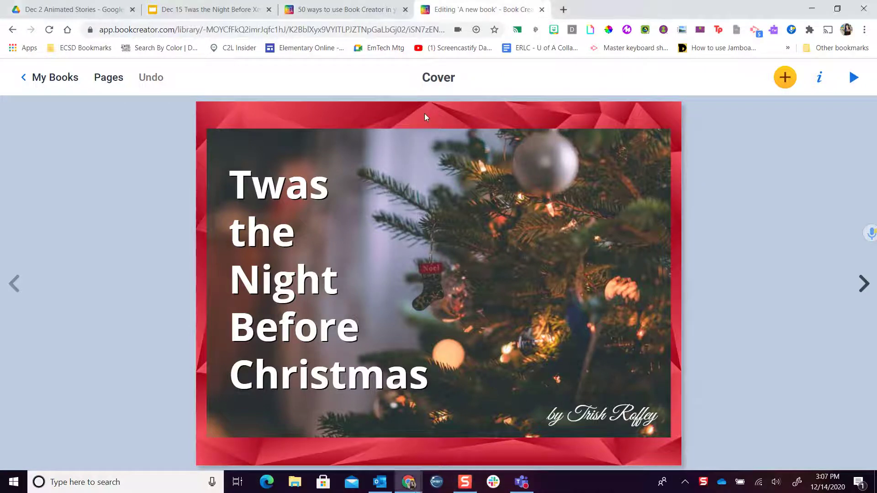
- Browse the solid-colour, paper and border page backgrounds, then close them without applying one
click(819, 77)
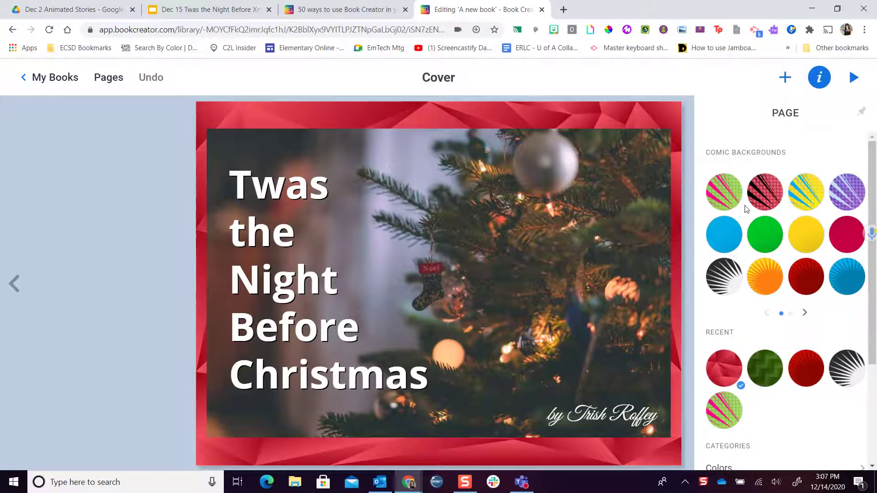
scroll(785, 272, down, 3)
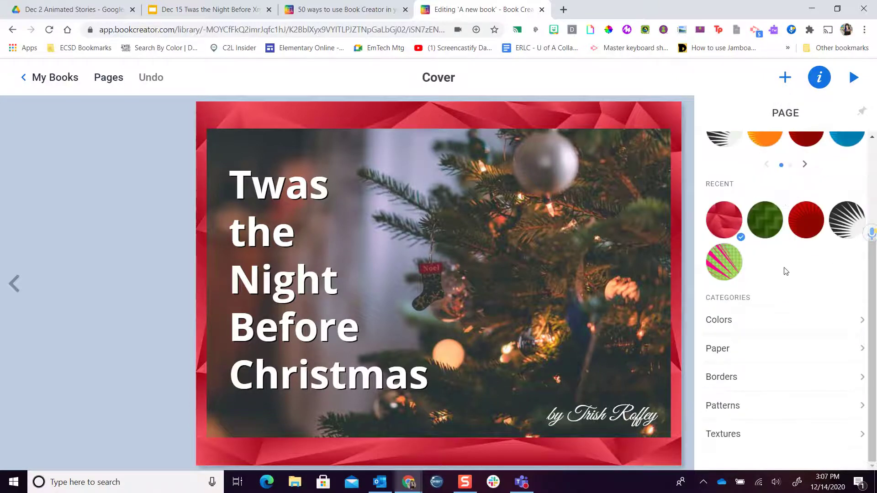
click(783, 320)
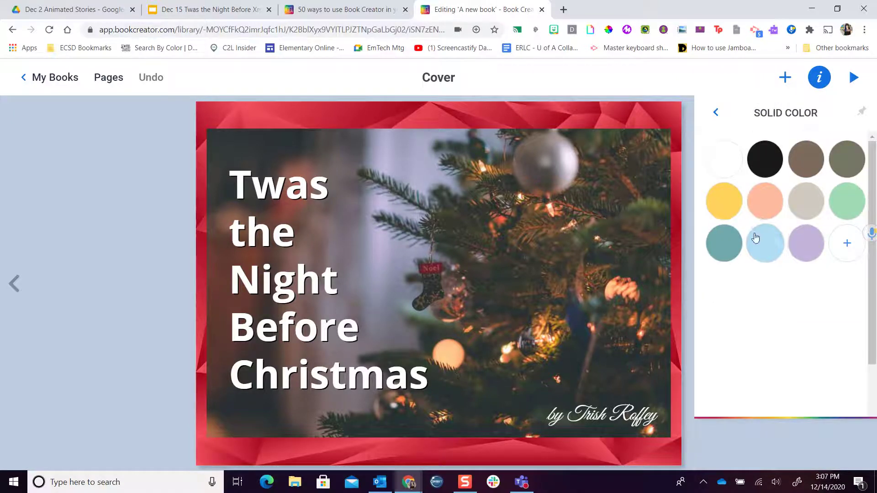
click(715, 115)
scroll(740, 336, down, 3)
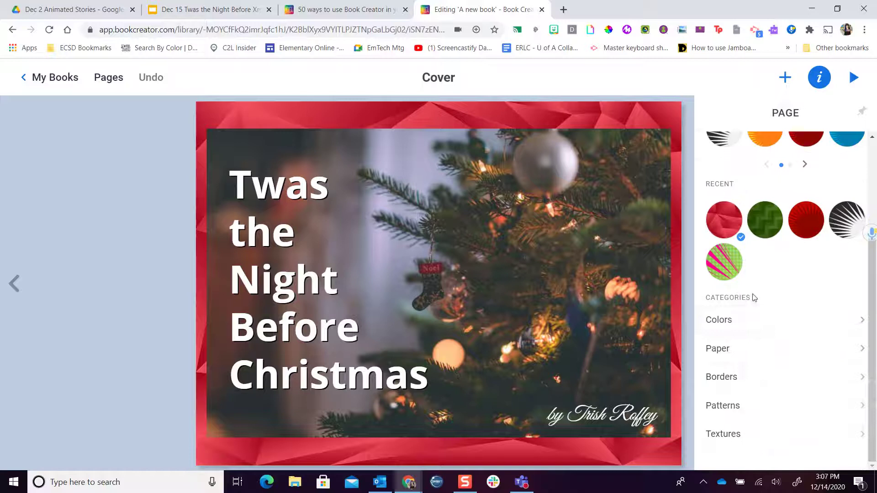
click(757, 353)
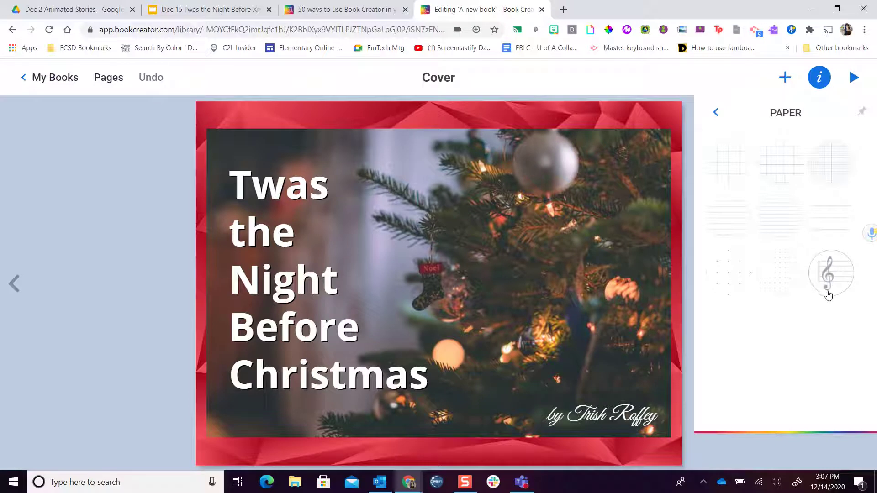
click(715, 114)
scroll(767, 320, down, 3)
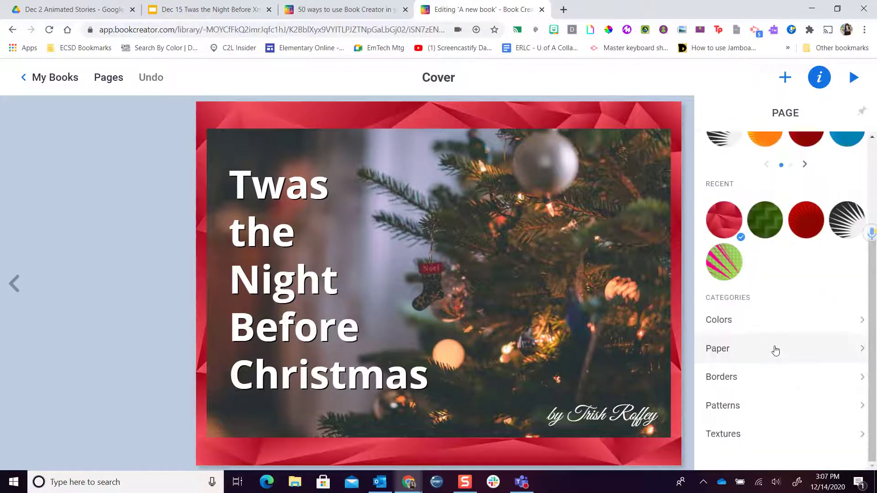
click(765, 377)
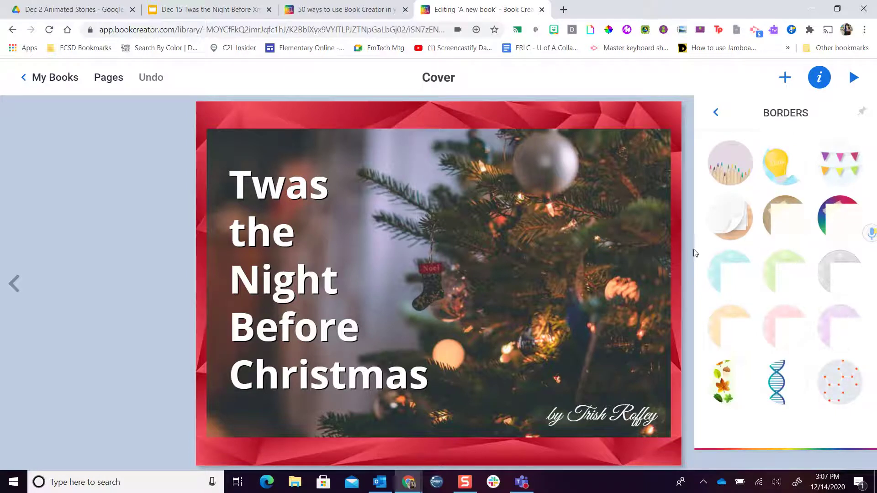
click(715, 113)
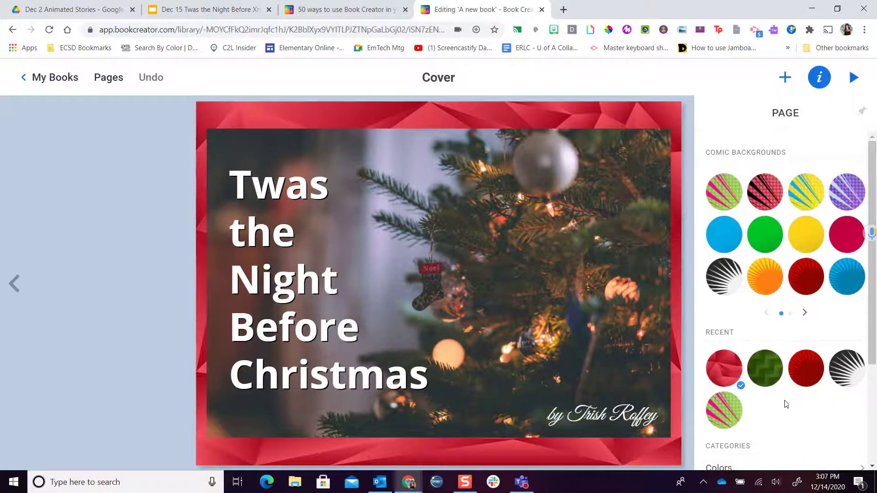
scroll(783, 405, down, 3)
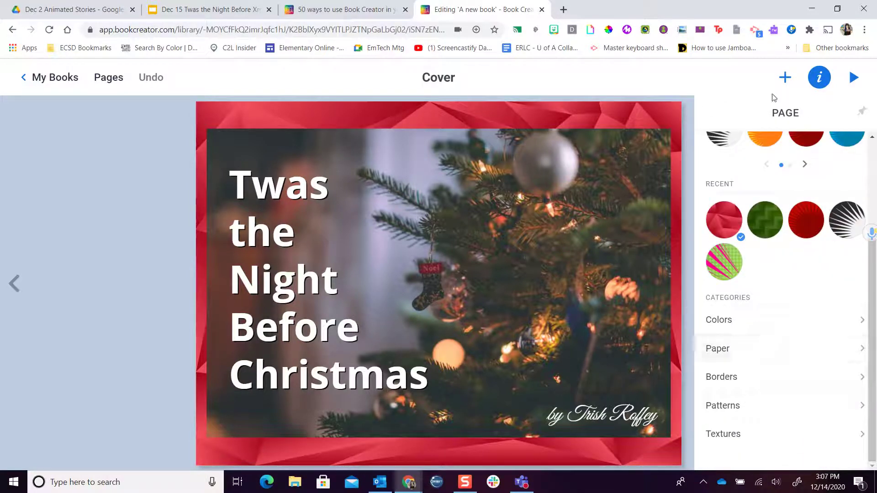
click(723, 87)
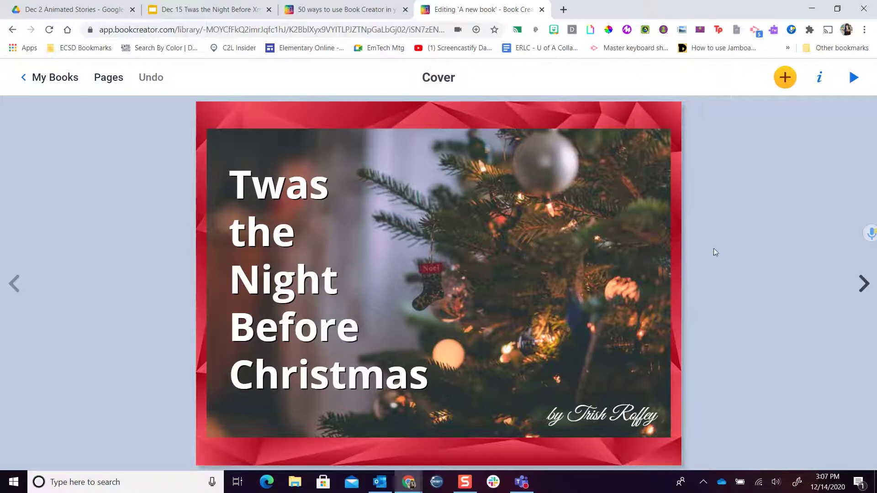
- Move to blank page 2 and show the media items available to add
click(862, 294)
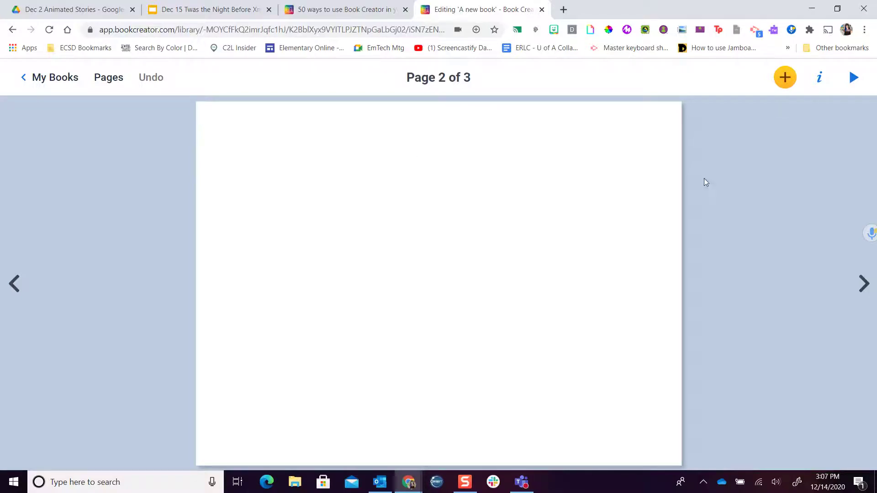
click(784, 83)
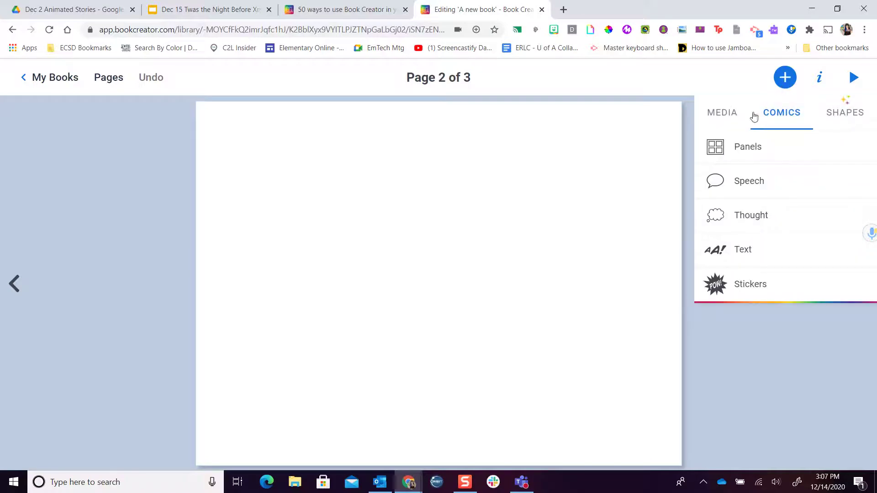
click(722, 113)
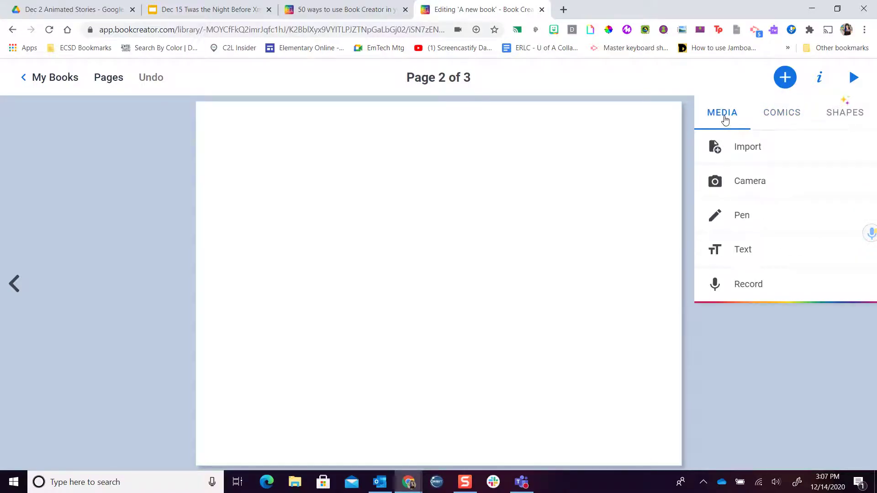
- Try adding a webcam photo with Camera, then dismiss the connection error
click(752, 181)
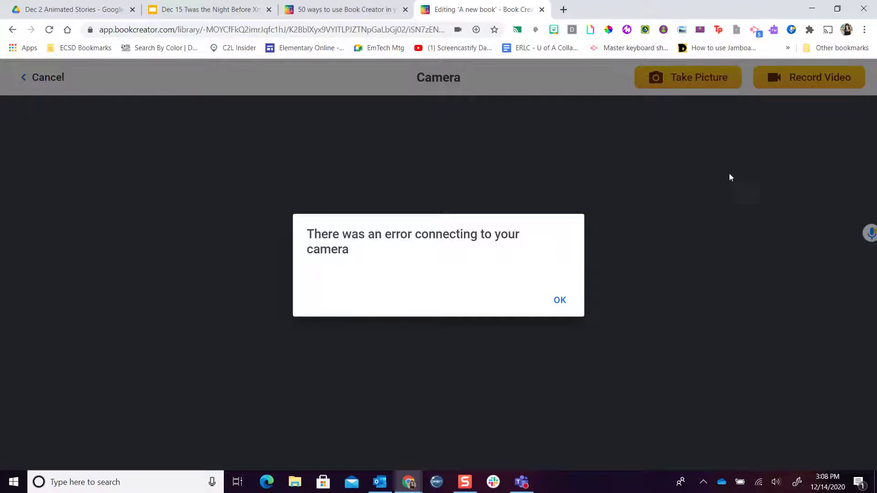
click(559, 301)
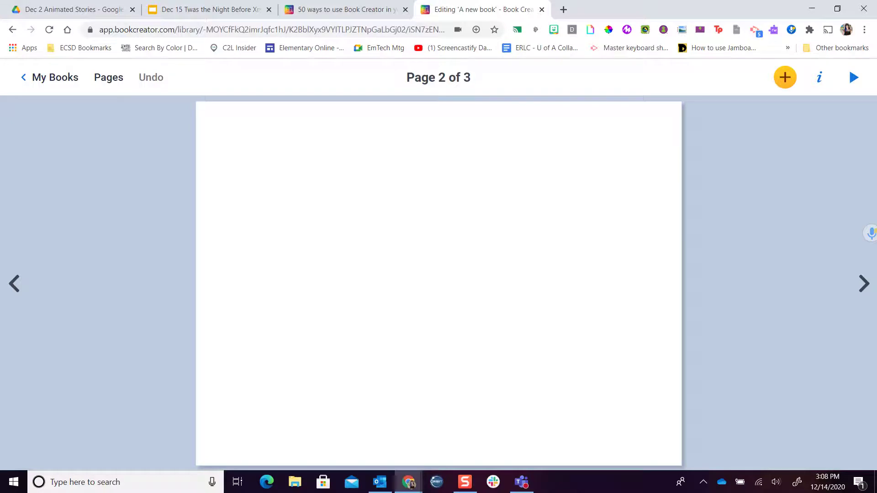
- Import the first green tree from a Google Images search for 'Christmas Tree' onto page 2
click(783, 79)
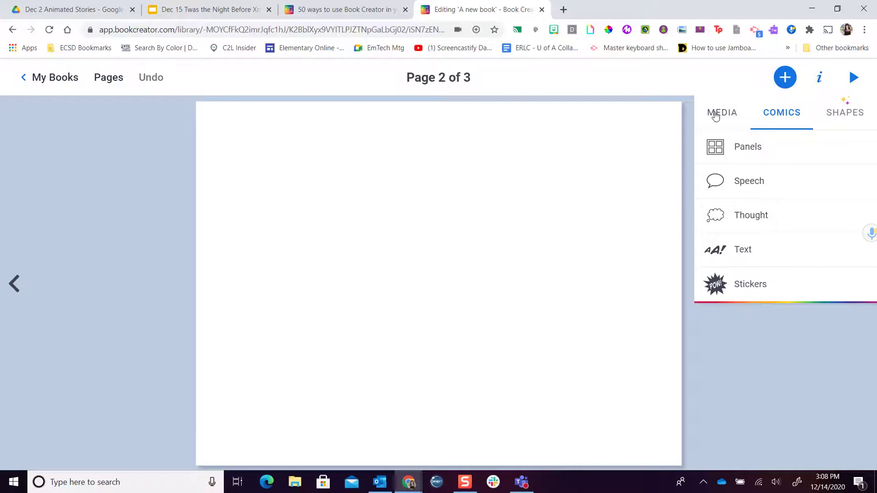
click(725, 114)
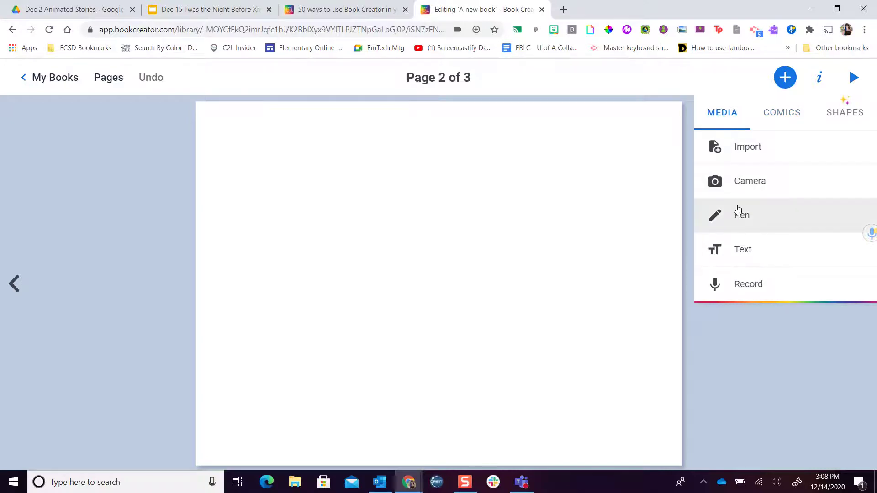
click(753, 148)
click(174, 104)
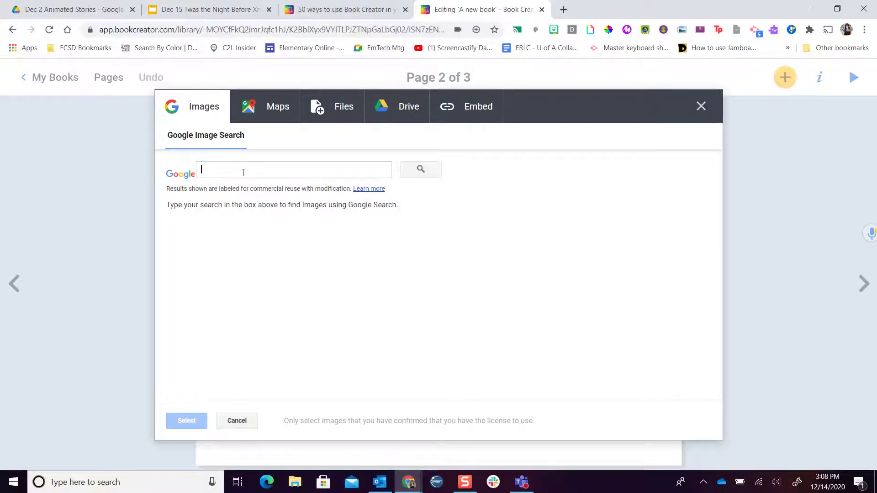
click(243, 173)
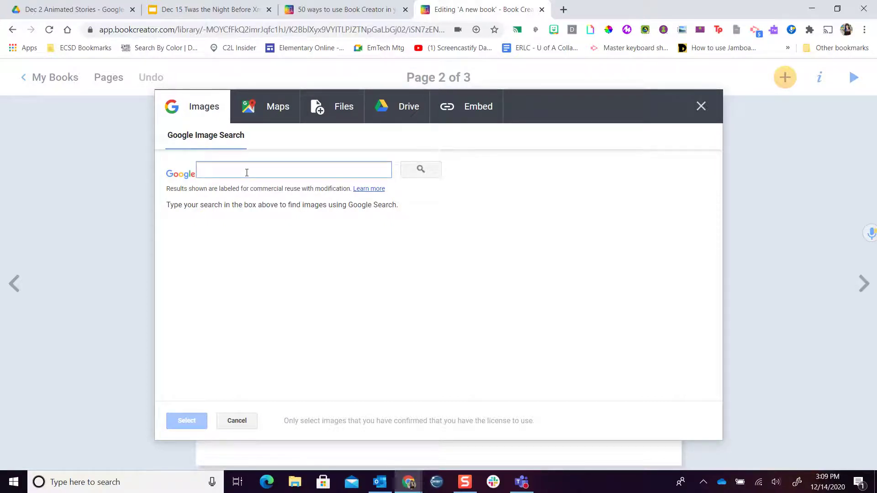
text(Christ)
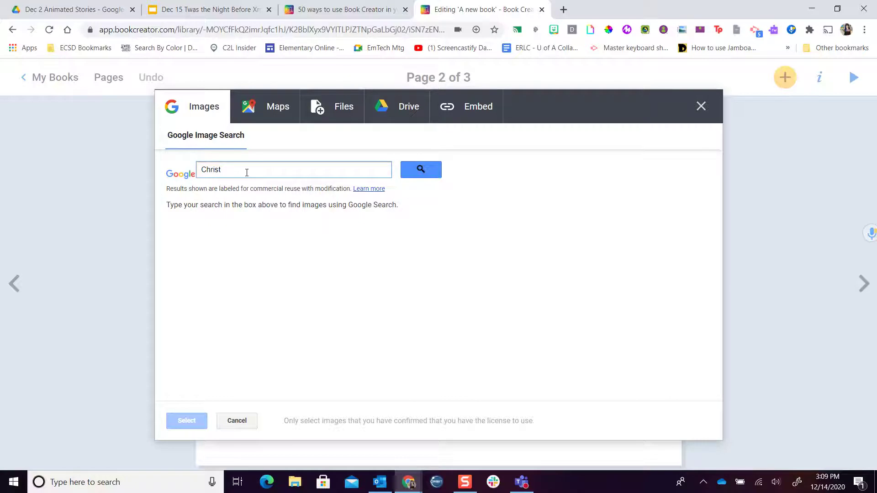
text(mas Tree png)
click(425, 170)
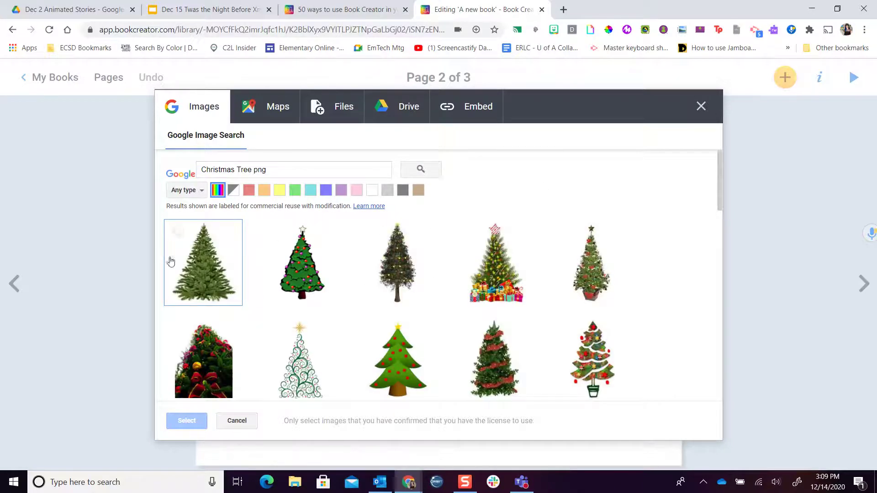
click(194, 267)
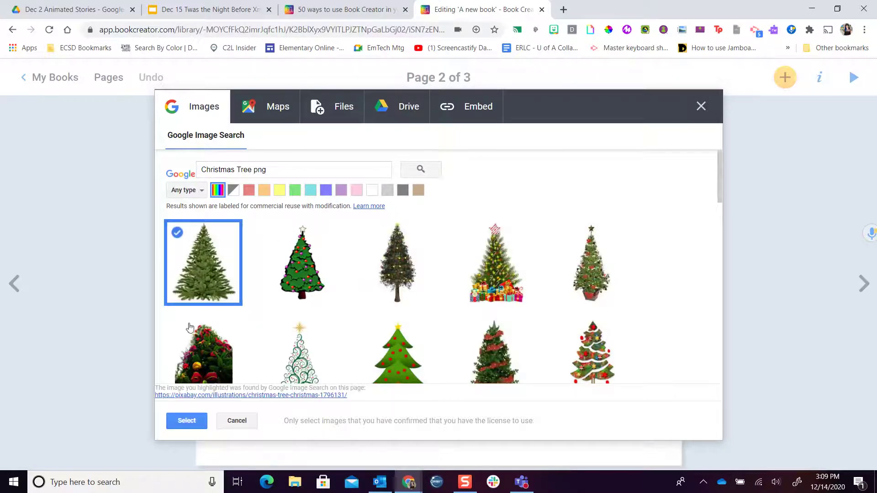
click(185, 422)
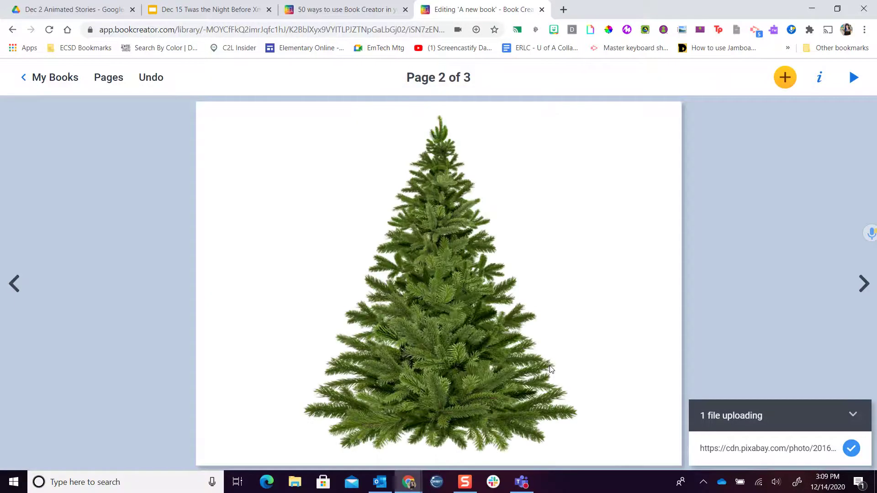
- Shrink the Christmas tree image and line it up against the left page edge
click(472, 384)
drag(591, 453, 512, 401)
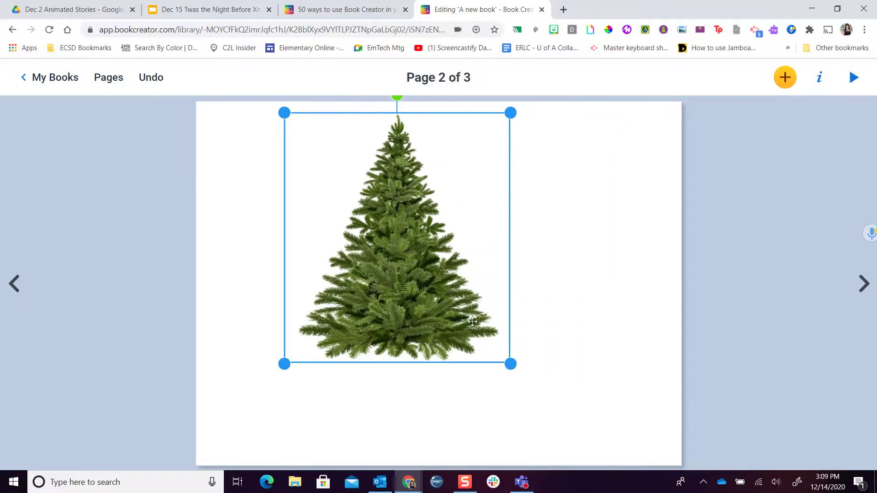
drag(472, 322, 393, 416)
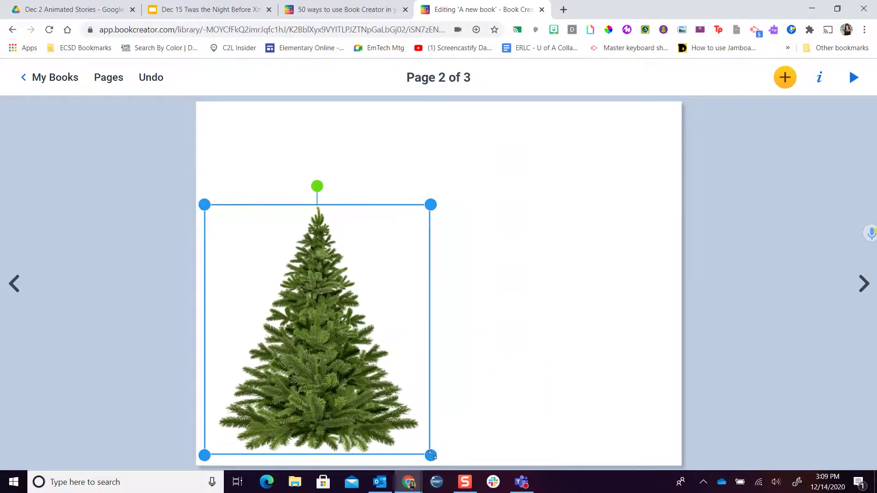
drag(432, 456, 408, 413)
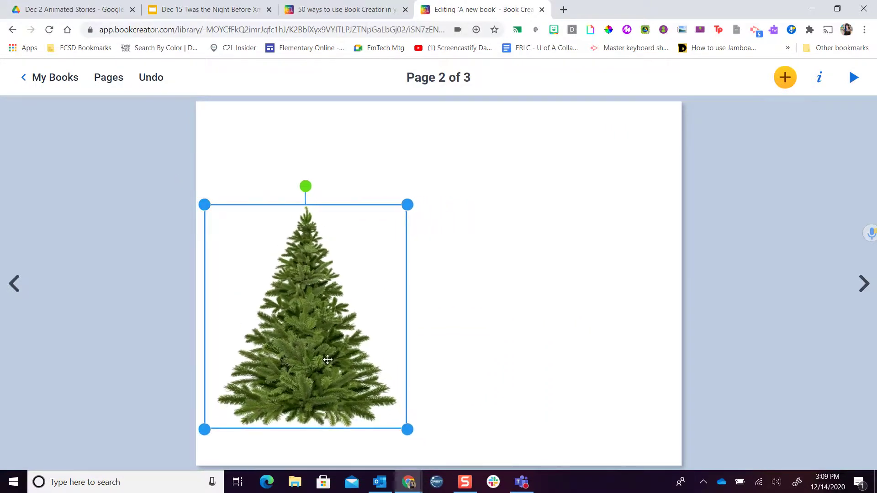
drag(328, 360, 313, 387)
click(566, 366)
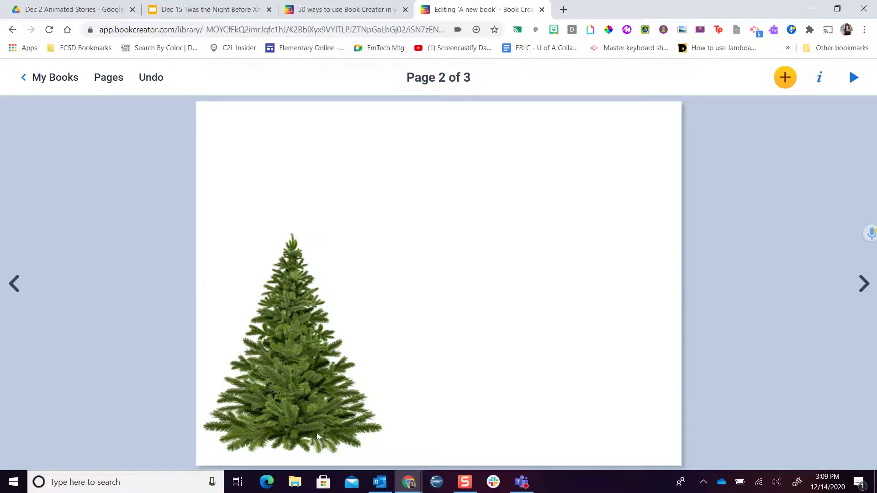
drag(298, 392, 300, 384)
drag(399, 223, 447, 200)
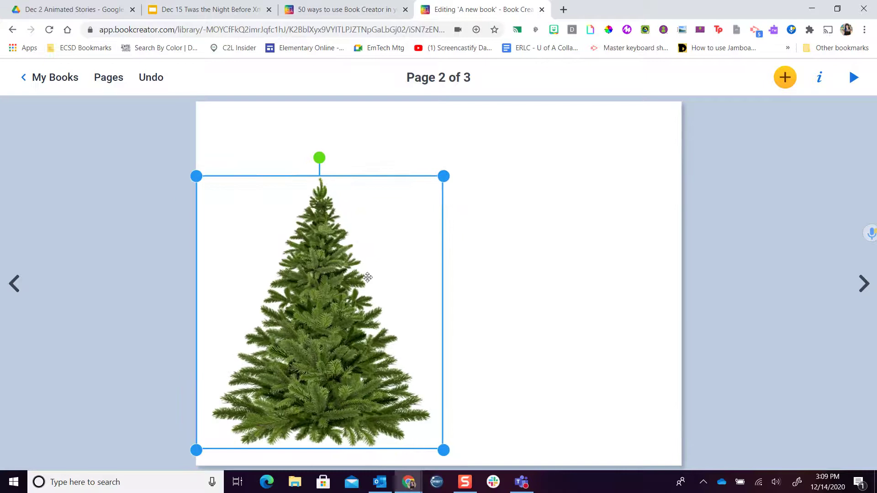
drag(320, 320, 320, 322)
click(589, 357)
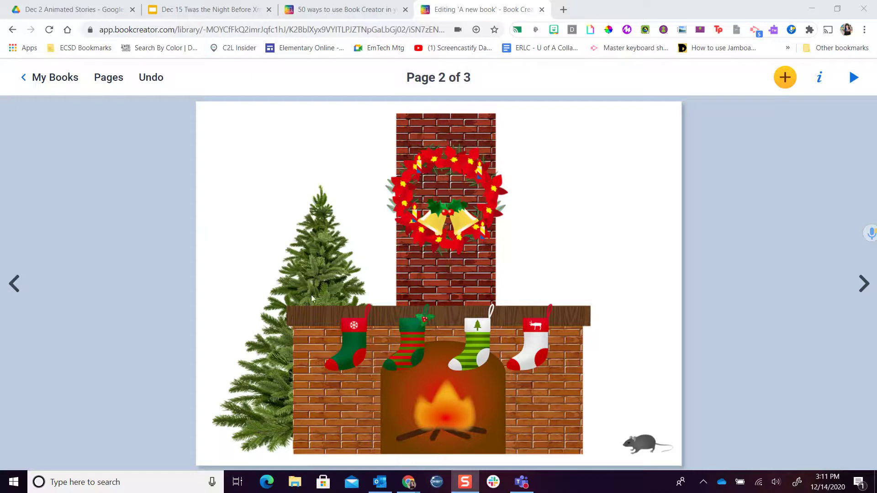
- Send the fireplace behind the tree, enlarge it, and shrink and reposition the tree
right_click(447, 251)
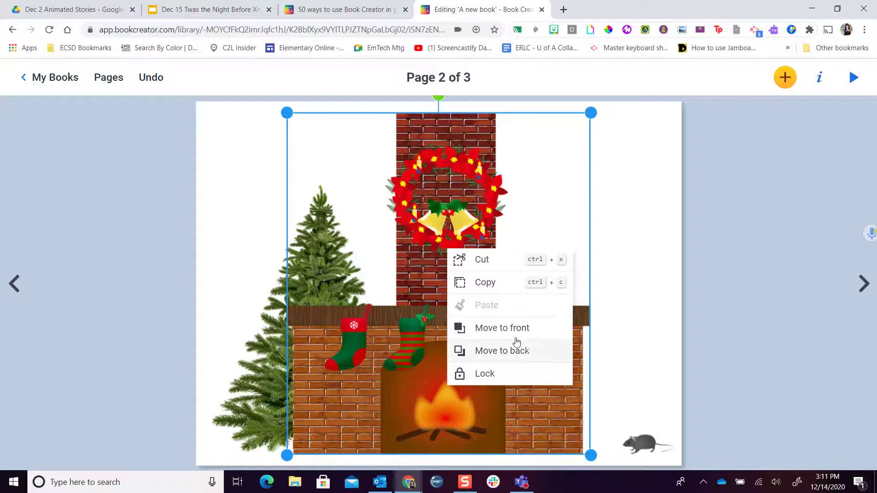
click(503, 352)
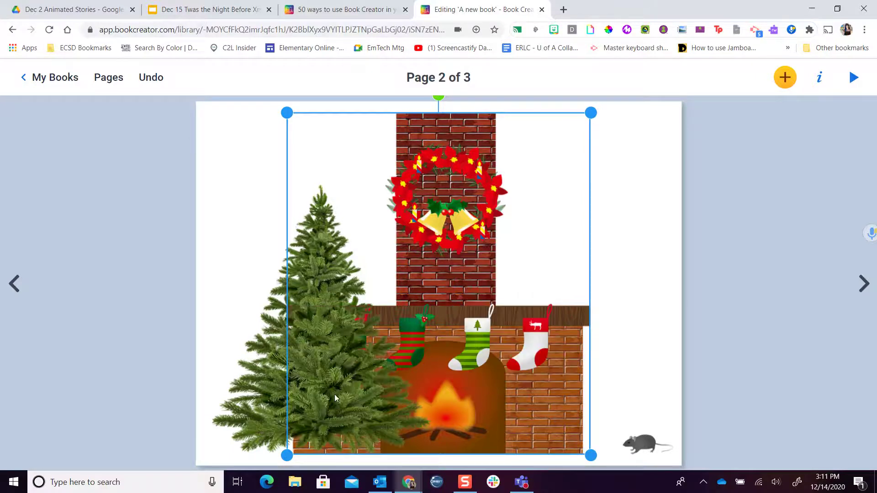
drag(265, 401, 232, 402)
drag(410, 457, 376, 417)
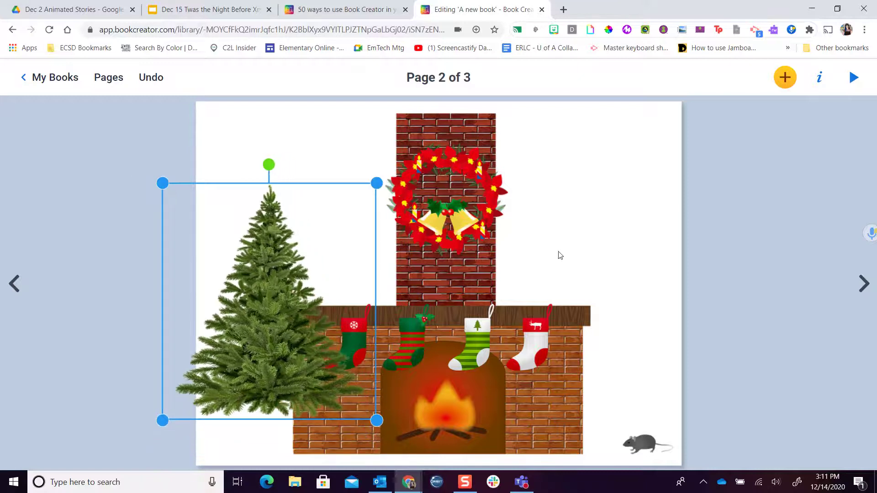
click(451, 298)
drag(588, 447, 608, 455)
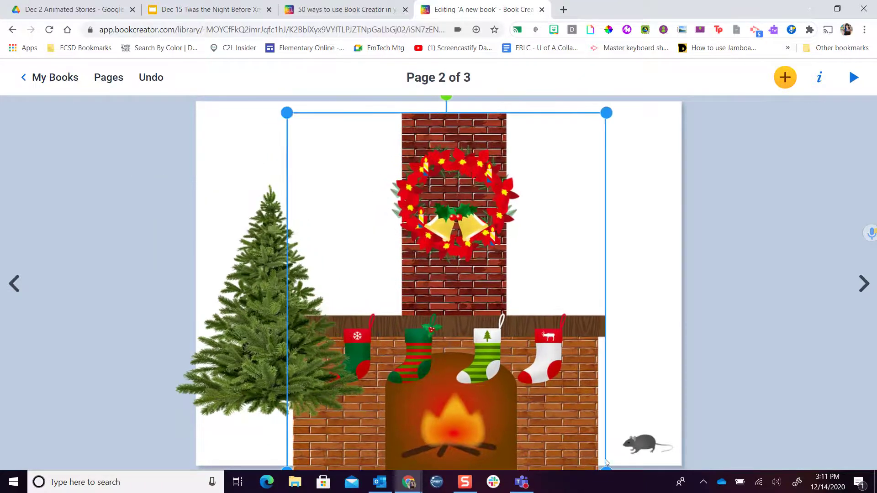
drag(554, 433, 549, 424)
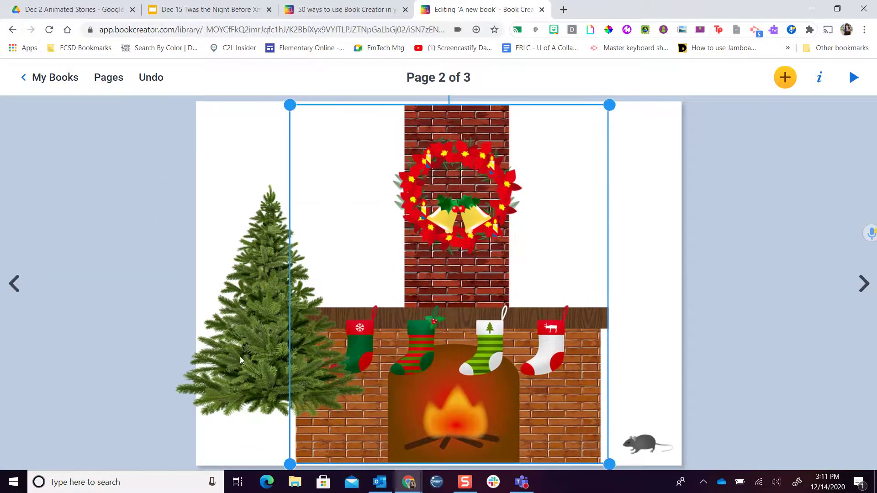
drag(241, 360, 256, 407)
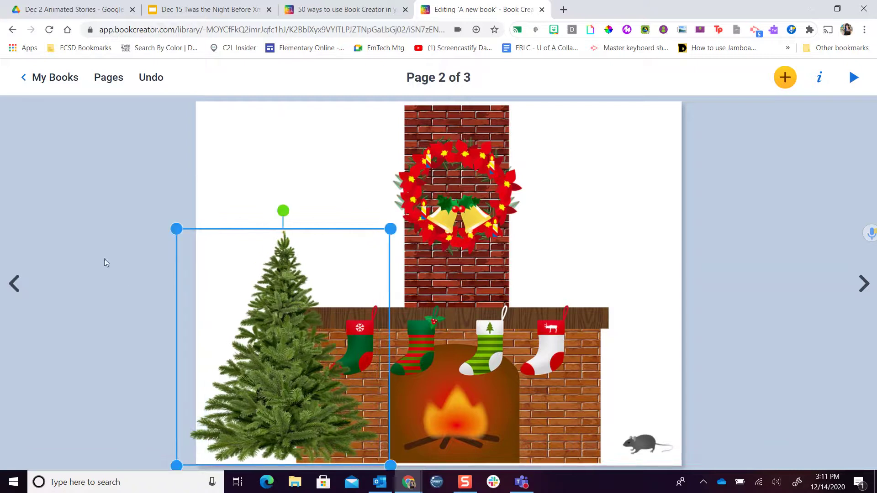
click(94, 249)
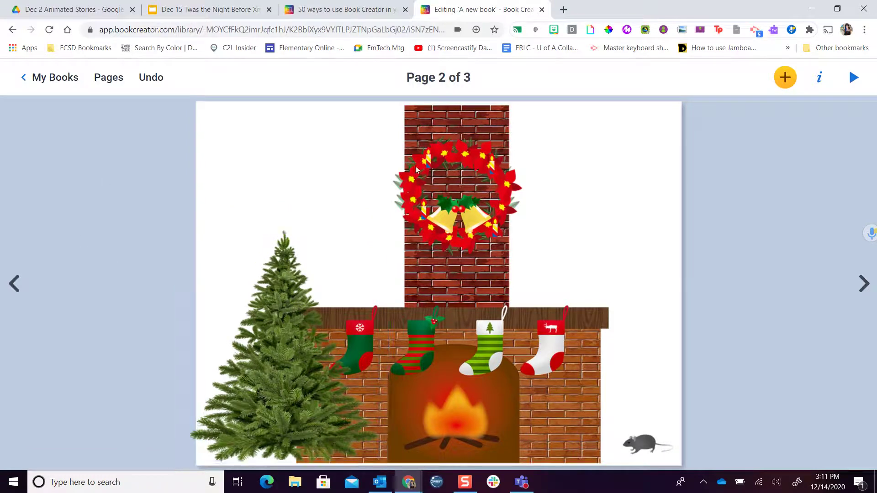
- Lock the fireplace image in place
click(462, 133)
right_click(462, 133)
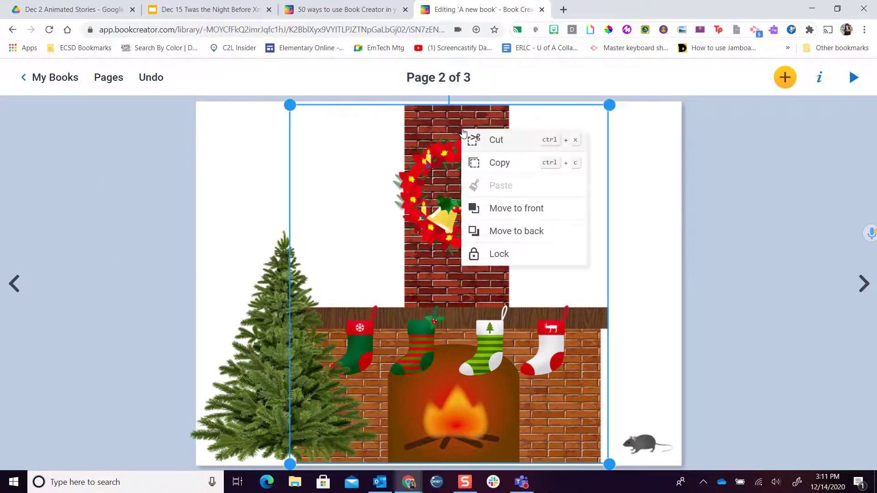
click(499, 256)
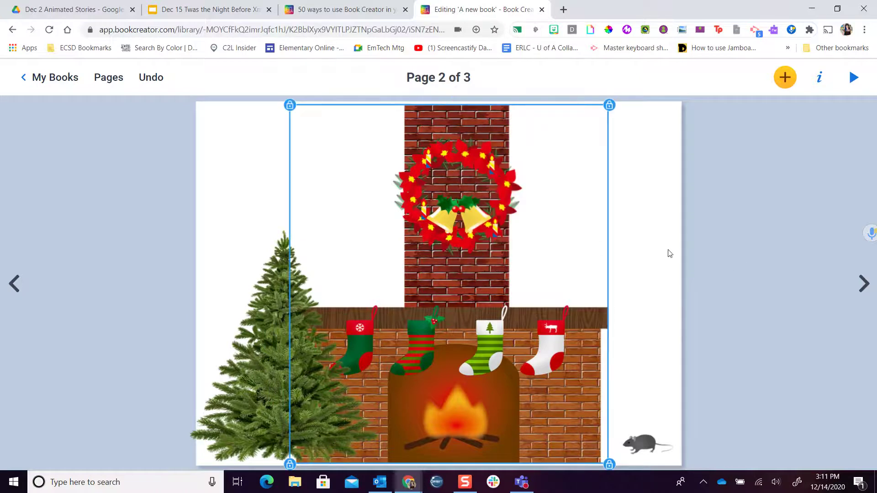
click(718, 363)
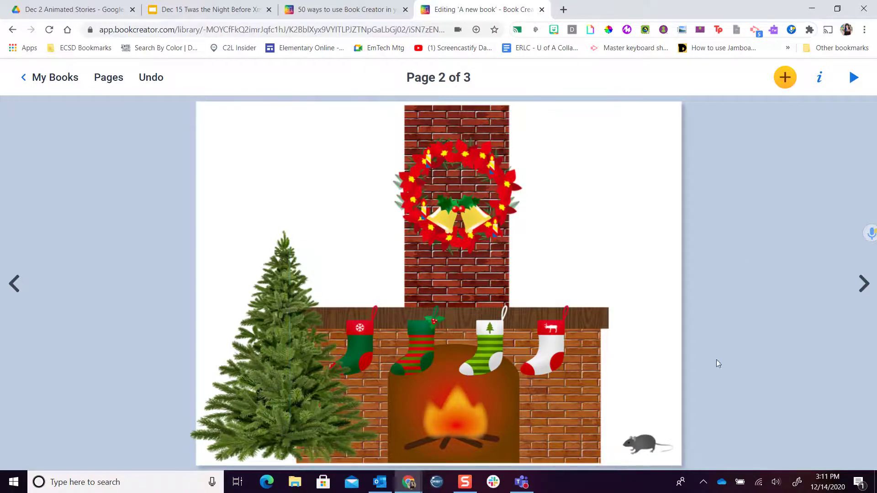
- Nudge the tree beside the fireplace and shift the mouse image slightly down
click(314, 374)
mouse_move(294, 294)
mouse_down()
mouse_move(297, 260)
mouse_move(307, 295)
mouse_move(299, 295)
mouse_up()
click(493, 289)
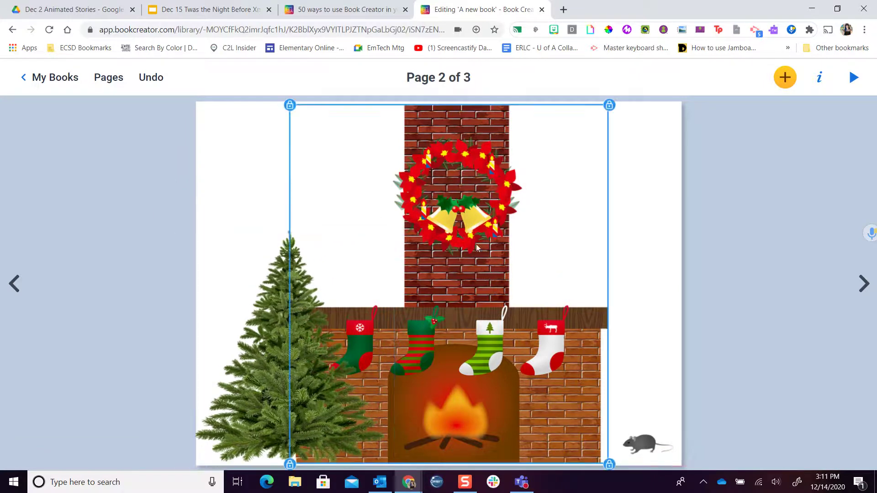
click(659, 231)
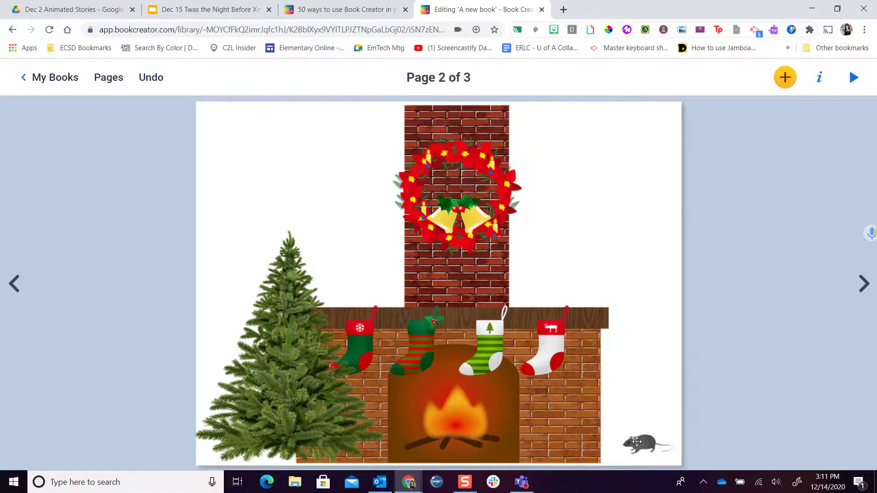
mouse_move(637, 441)
mouse_down()
mouse_move(627, 447)
mouse_move(637, 446)
mouse_up()
click(741, 272)
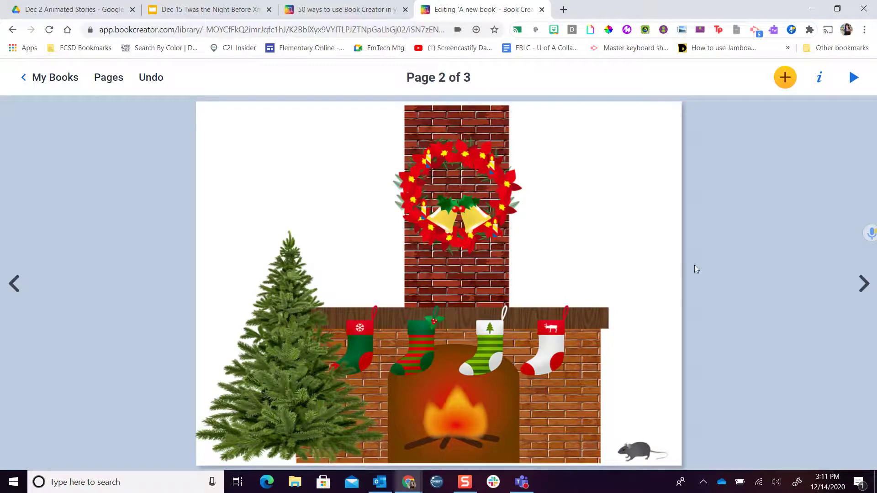
- Start the drawing pen with gold glitter Magic Ink and the AutoDraw brush
click(784, 77)
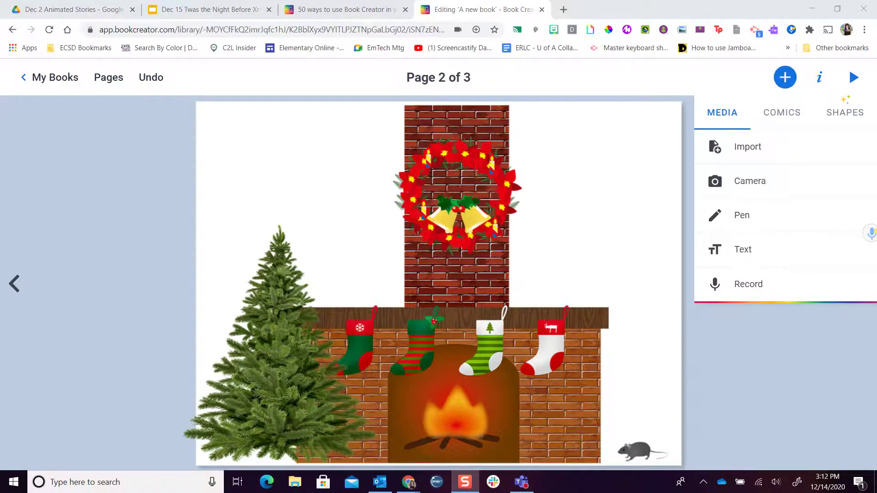
click(749, 218)
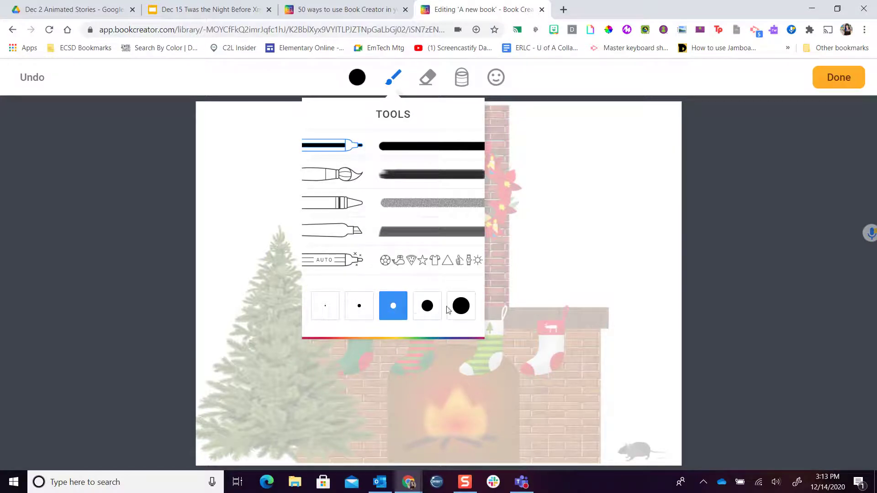
click(359, 79)
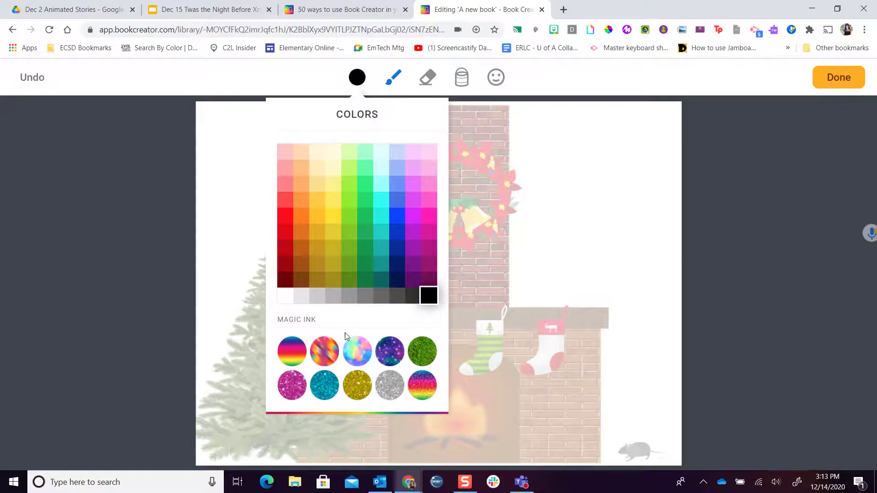
click(358, 385)
click(418, 350)
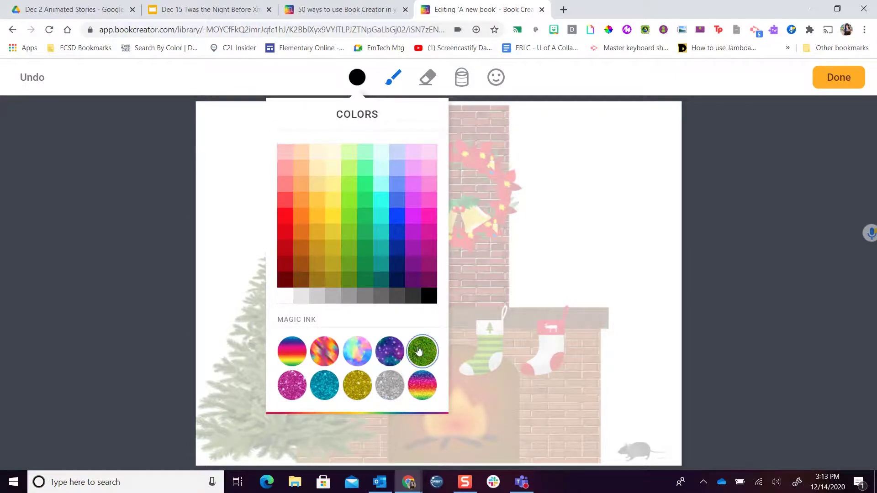
click(354, 386)
click(355, 386)
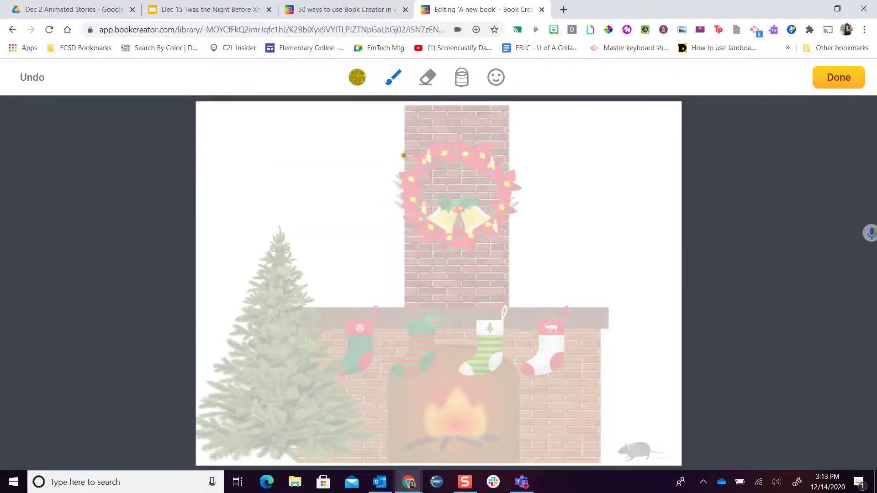
click(393, 77)
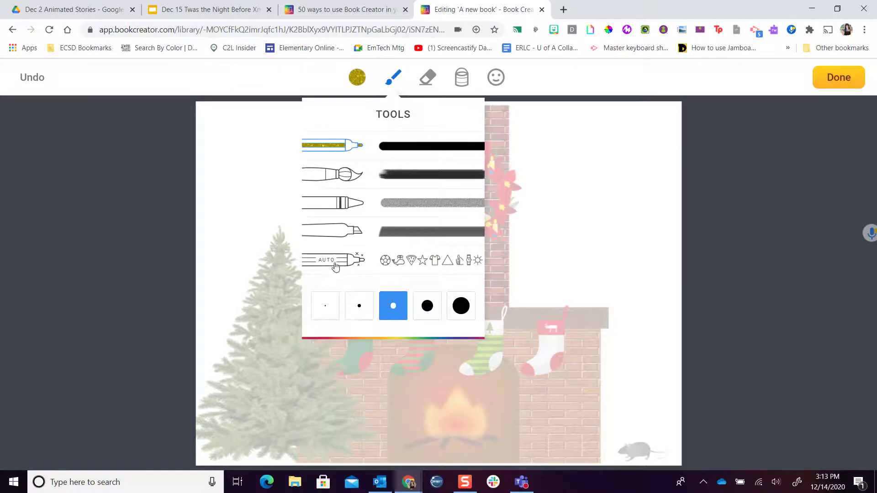
click(333, 261)
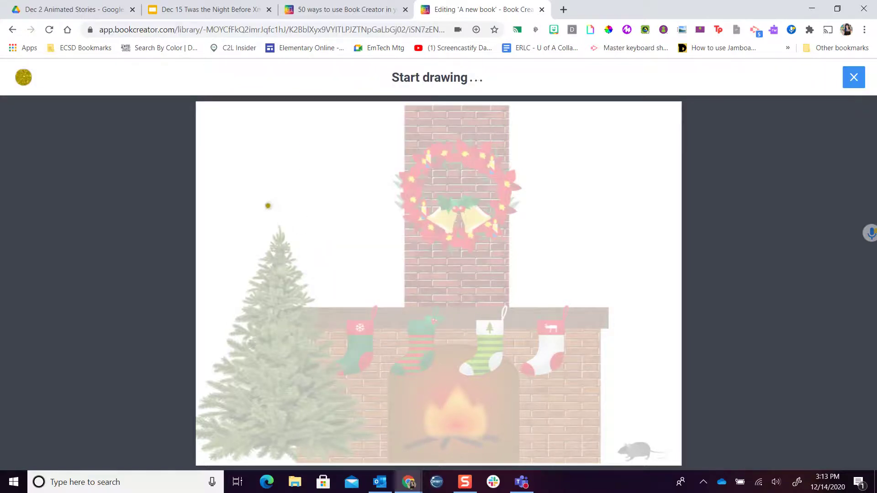
- Sketch a gold star at the treetop and swap it for AutoDraw's suggested star
mouse_move(268, 205)
mouse_down()
mouse_move(292, 233)
mouse_move(240, 249)
mouse_move(281, 214)
mouse_move(288, 228)
mouse_move(260, 273)
mouse_move(272, 205)
mouse_up()
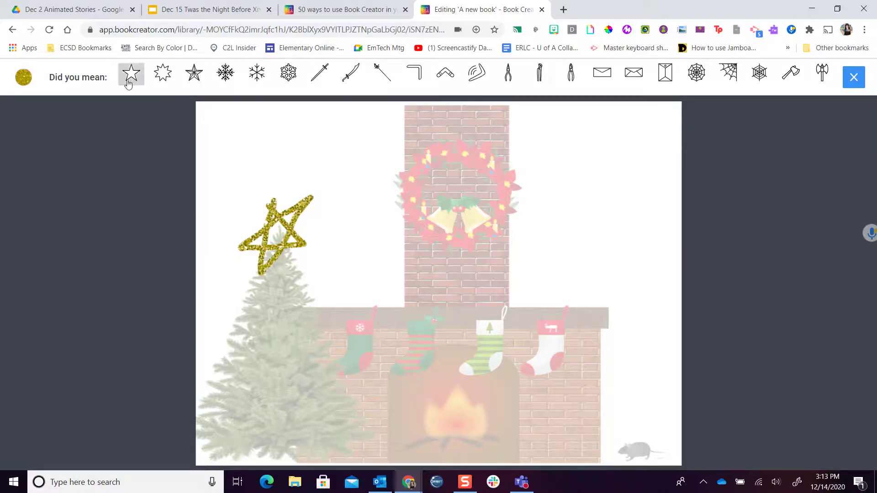
click(198, 76)
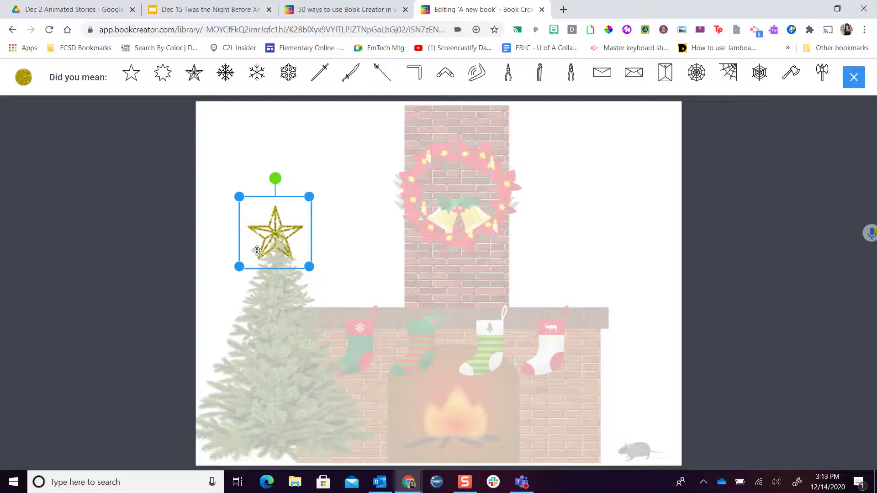
click(852, 78)
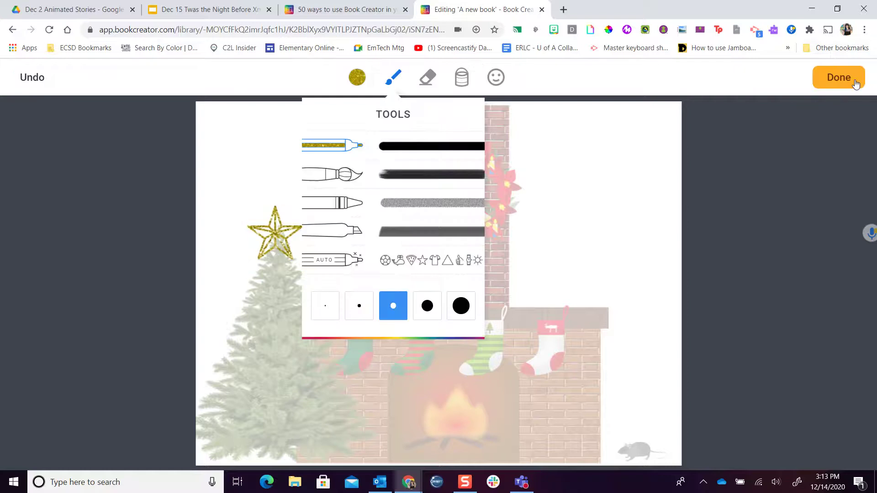
- Sketch two circle ornaments on the tree, take AutoDraw's ornament shape, and exit drawing
click(345, 262)
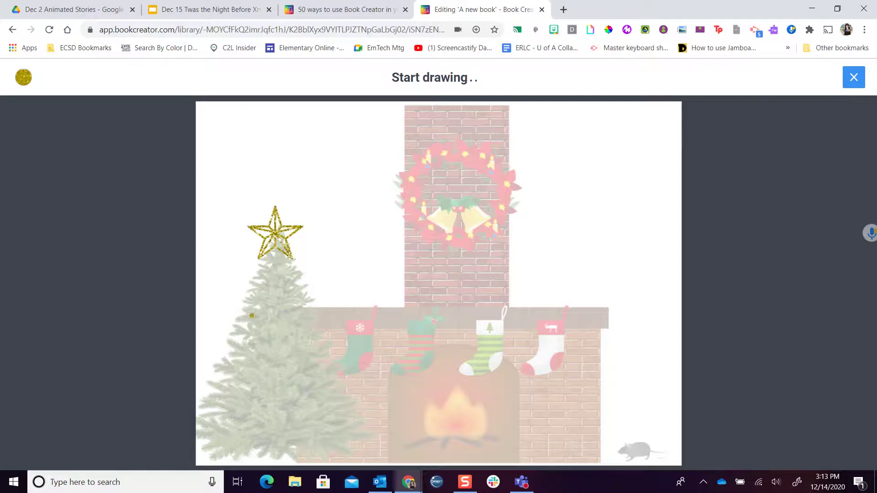
mouse_move(255, 308)
mouse_down()
mouse_move(247, 321)
mouse_move(264, 327)
mouse_move(254, 306)
mouse_up()
mouse_move(318, 361)
mouse_down()
mouse_move(301, 362)
mouse_move(313, 378)
mouse_move(315, 352)
mouse_up()
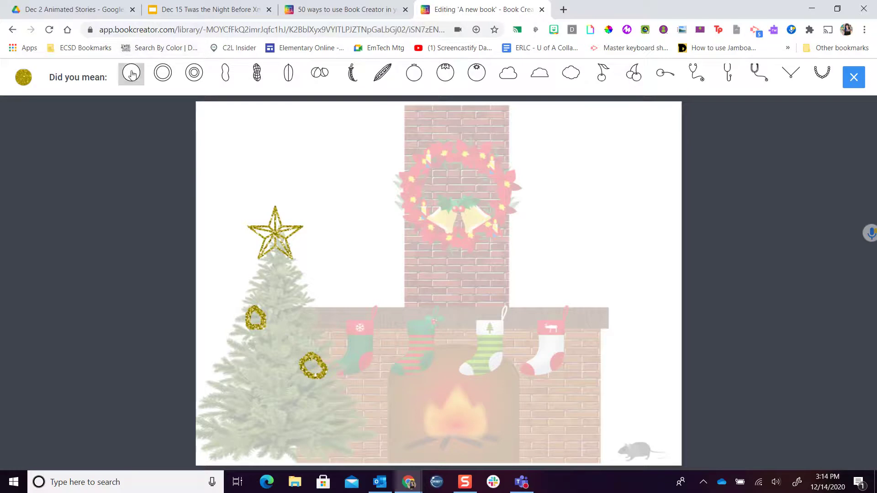
click(416, 75)
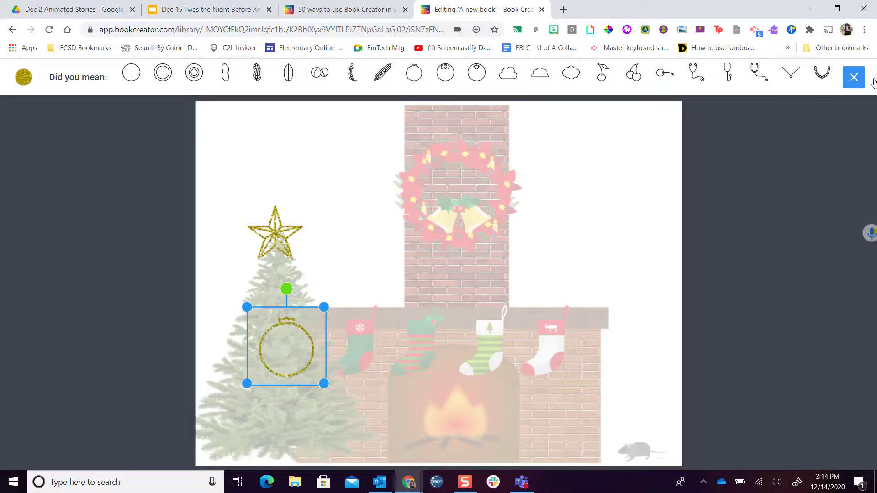
click(854, 76)
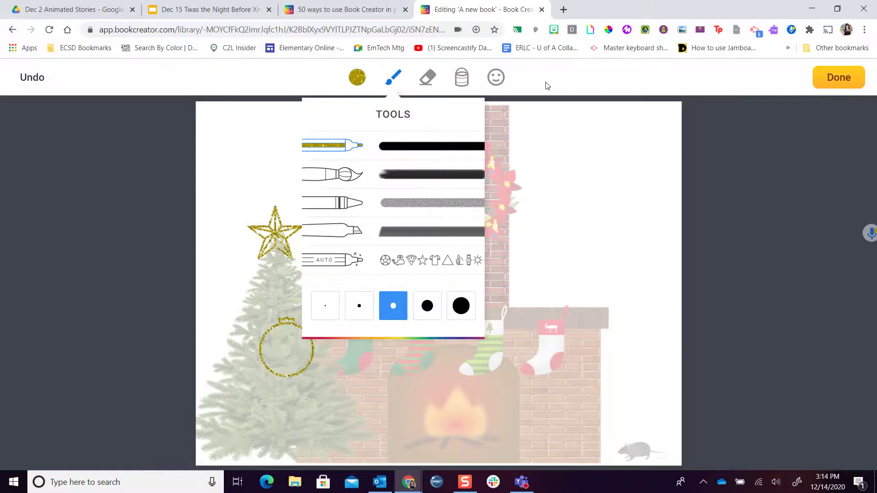
click(839, 78)
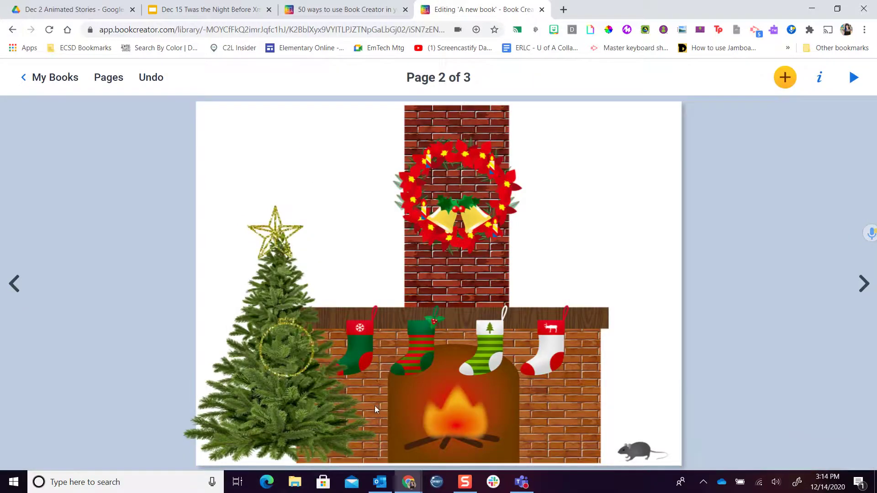
- Shrink the star-and-ornament drawing and settle the star on top of the tree
click(294, 352)
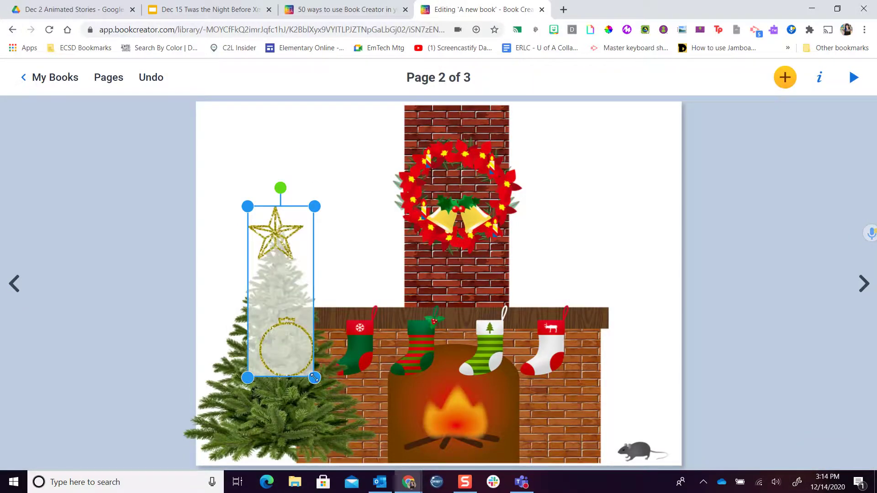
drag(314, 378, 299, 346)
mouse_move(281, 302)
mouse_down()
mouse_move(297, 312)
mouse_move(292, 307)
mouse_up()
click(147, 327)
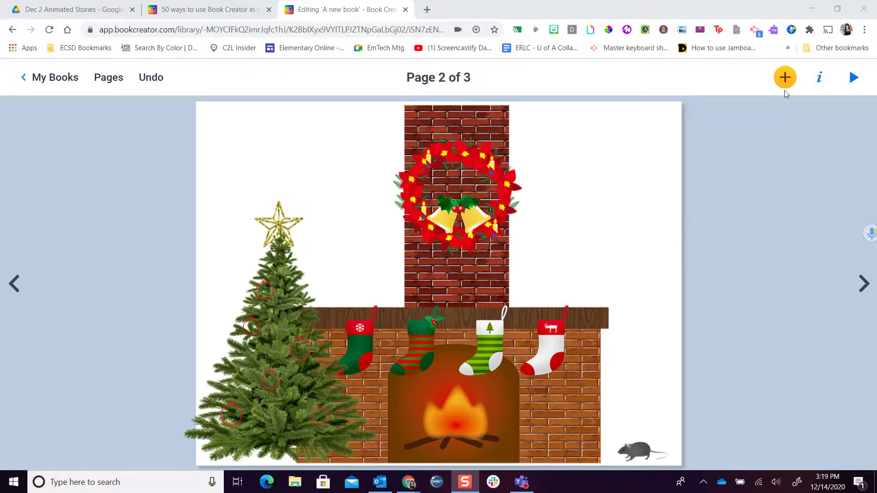
- Paste the first four lines of 'Twas the Night Before Christmas into a new text box
click(783, 78)
click(725, 118)
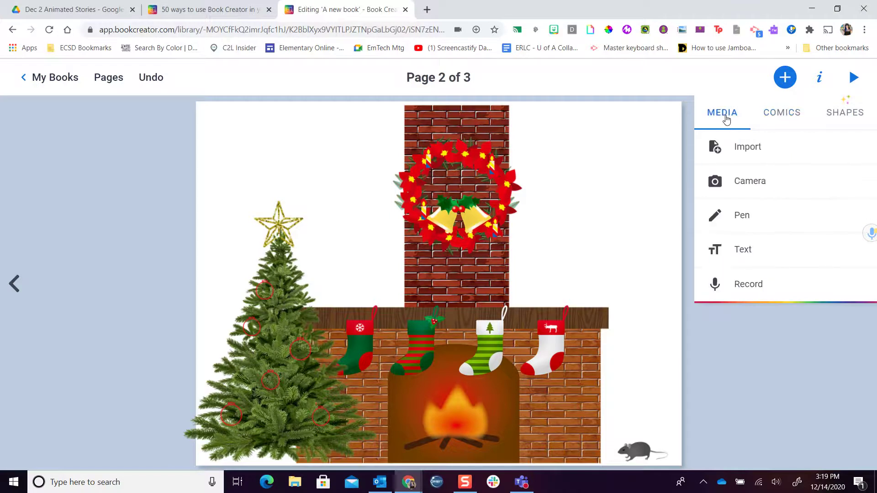
click(740, 254)
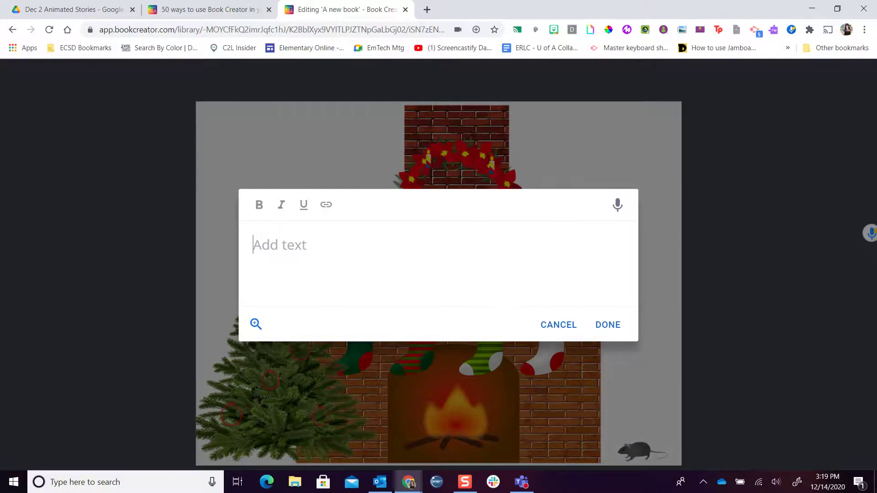
text('Twas the night before Christmas, when all through the house not a creature was stirring, not even a mouse; The stockings were hung by the chimney with care, In hopes that St. Nicholas soon would be there;)
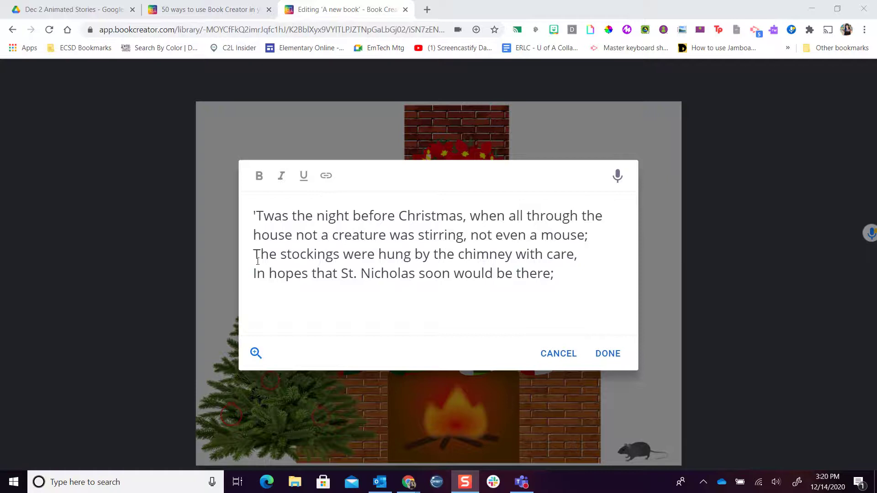
click(613, 354)
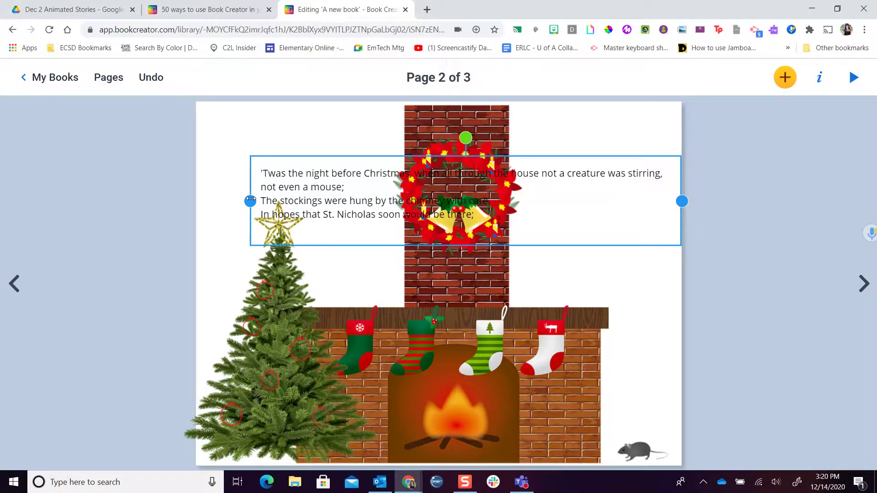
- Narrow the poem box to 286px, move it up beside the chimney, and show its text settings
drag(250, 201, 528, 229)
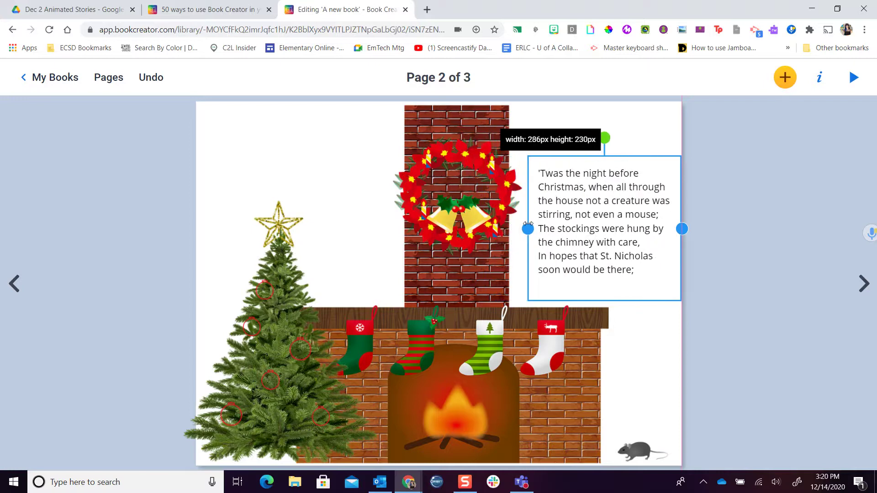
mouse_move(595, 191)
mouse_down()
mouse_move(588, 169)
mouse_move(590, 177)
mouse_up()
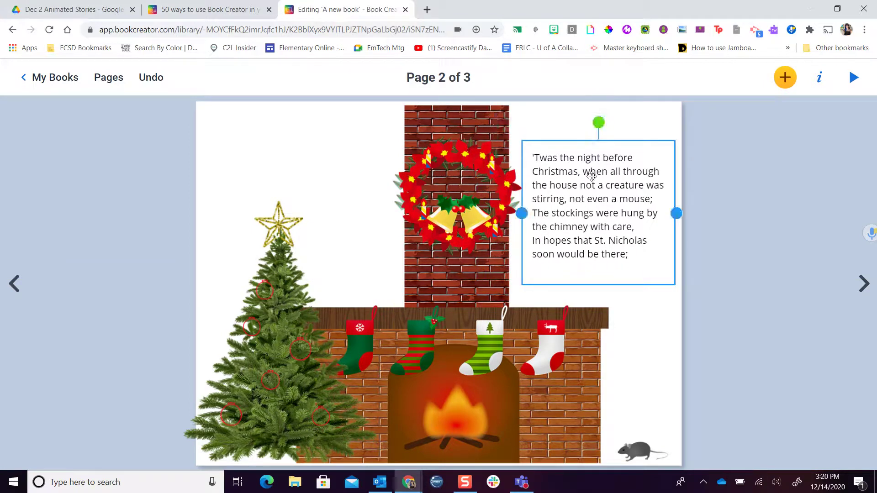
click(820, 77)
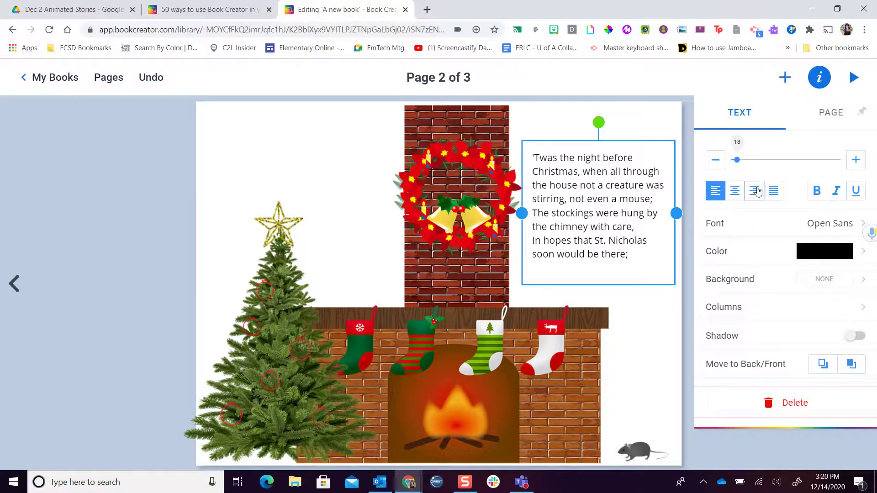
- Change the poem's font to Clicker Script from the Handwriting fonts
click(829, 229)
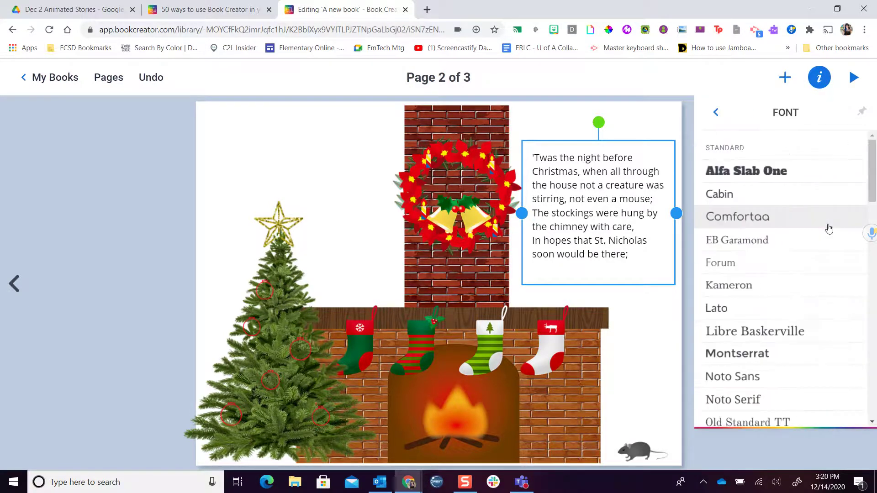
scroll(800, 272, down, 5)
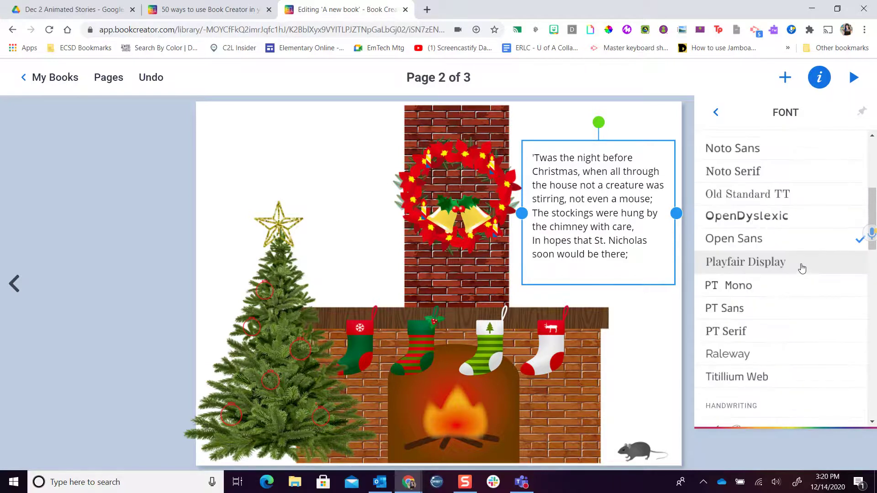
scroll(802, 264, down, 1)
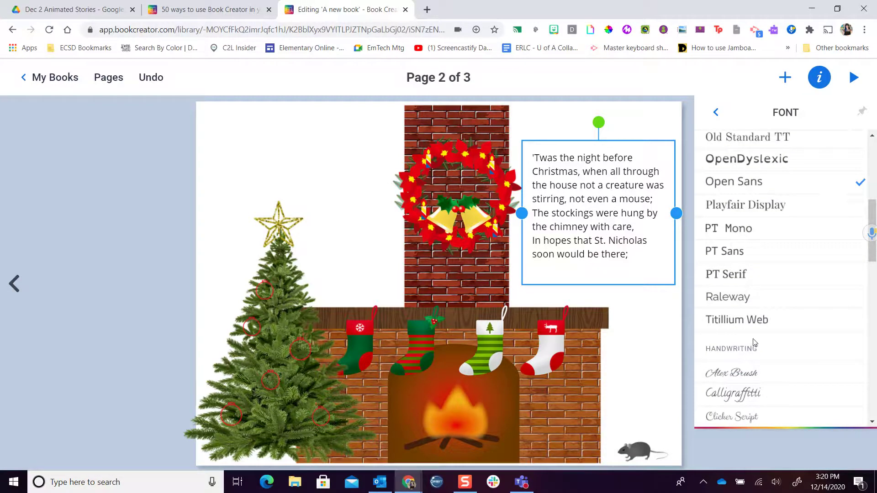
scroll(756, 342, down, 2)
click(752, 307)
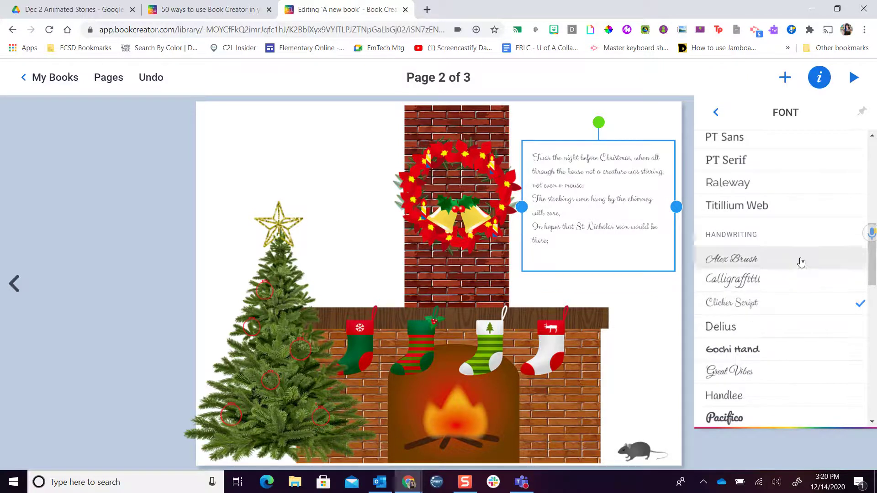
scroll(757, 327, down, 8)
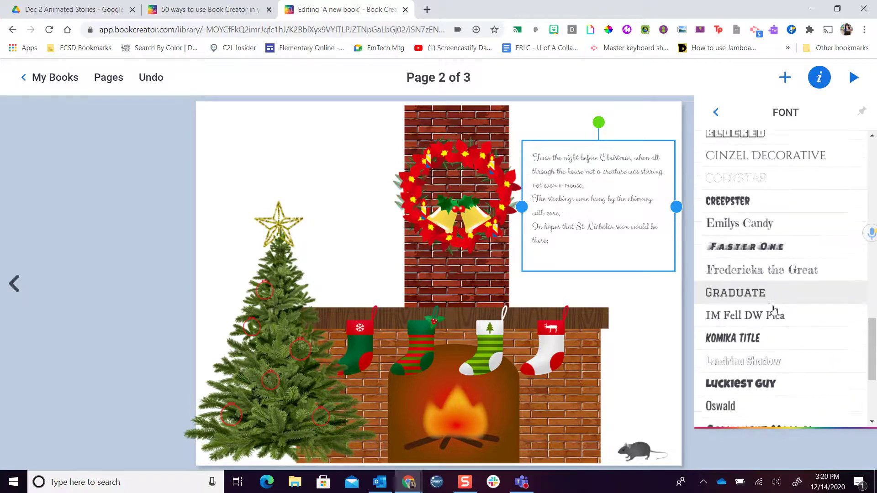
scroll(773, 320, up, 15)
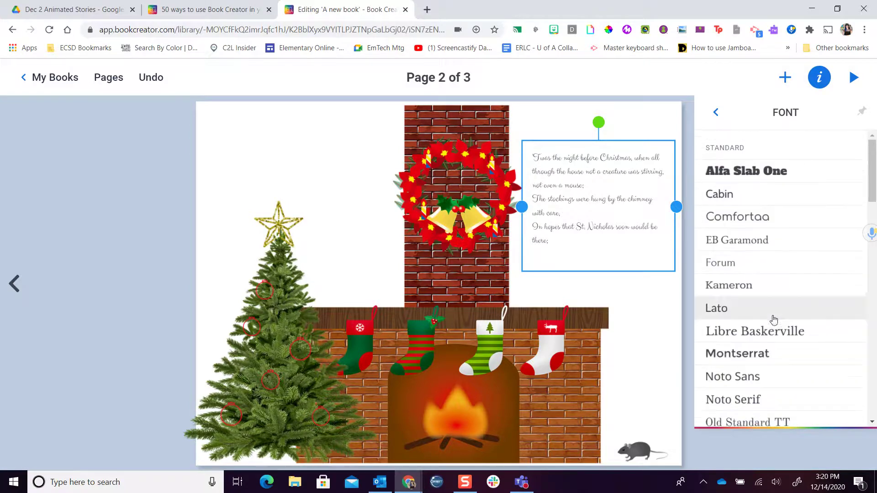
click(715, 113)
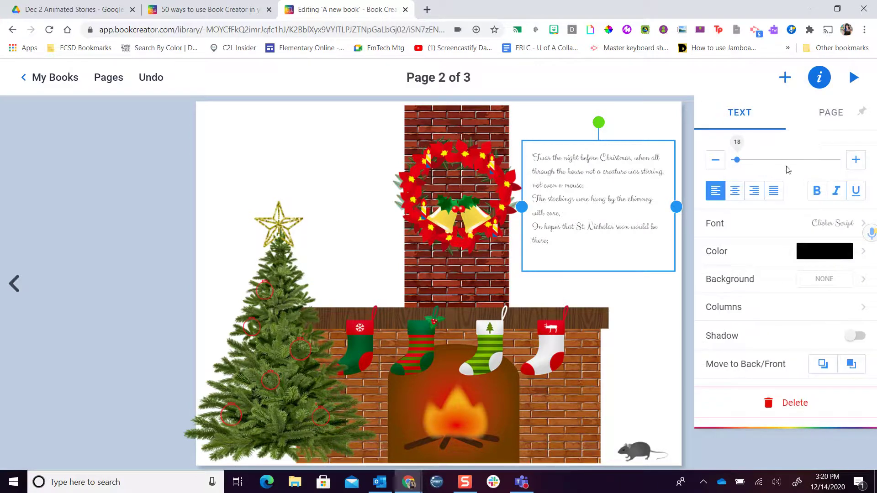
- Make the poem bold, try sizes up to 29, then step the size back down
click(855, 161)
click(855, 160)
click(854, 160)
click(855, 161)
click(854, 161)
click(855, 160)
click(855, 161)
click(854, 161)
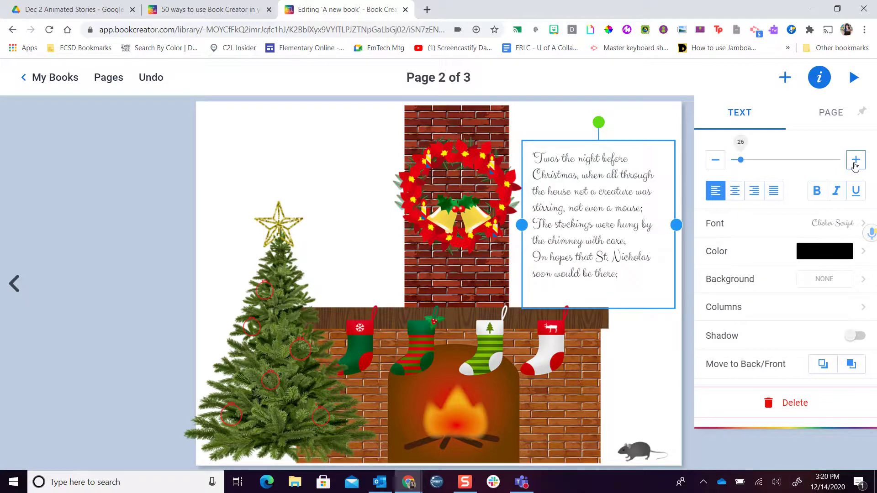
click(817, 194)
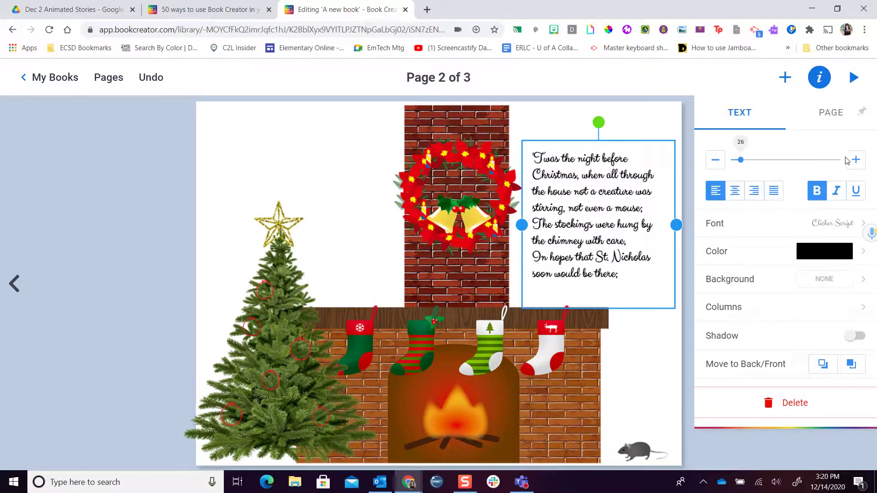
click(855, 161)
click(855, 160)
click(855, 161)
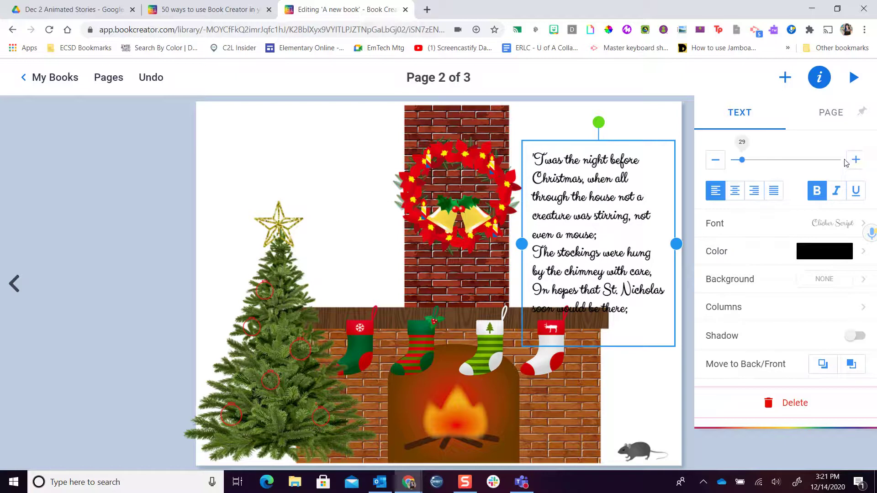
click(715, 159)
- Nudge the poem box slightly up and left and deselect it
drag(577, 172, 564, 177)
click(753, 218)
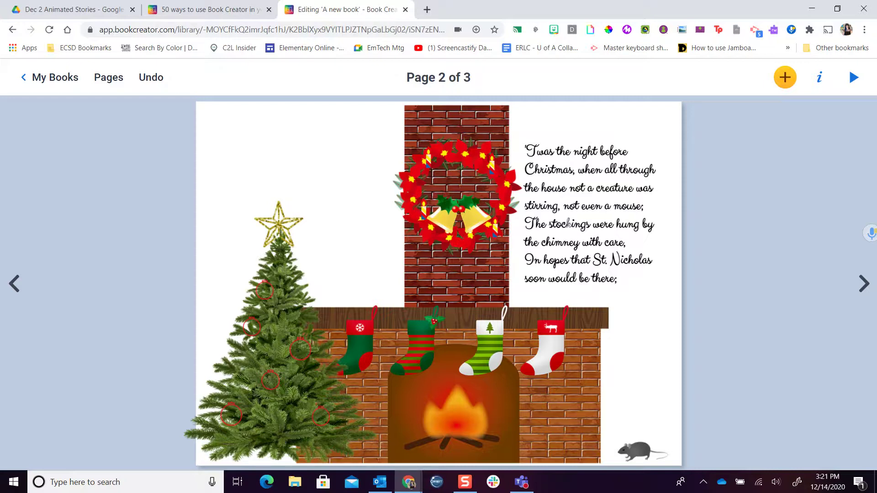
click(784, 77)
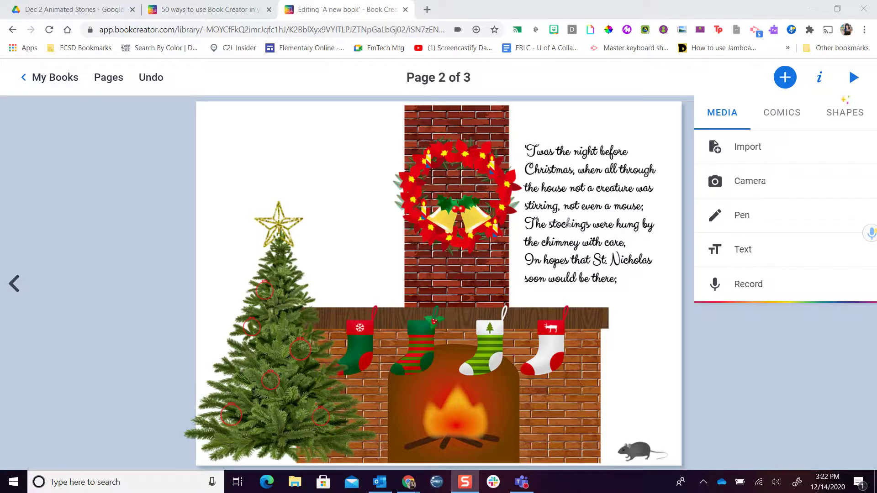
- Start a new voice recording for the fireplace page's narration
click(757, 285)
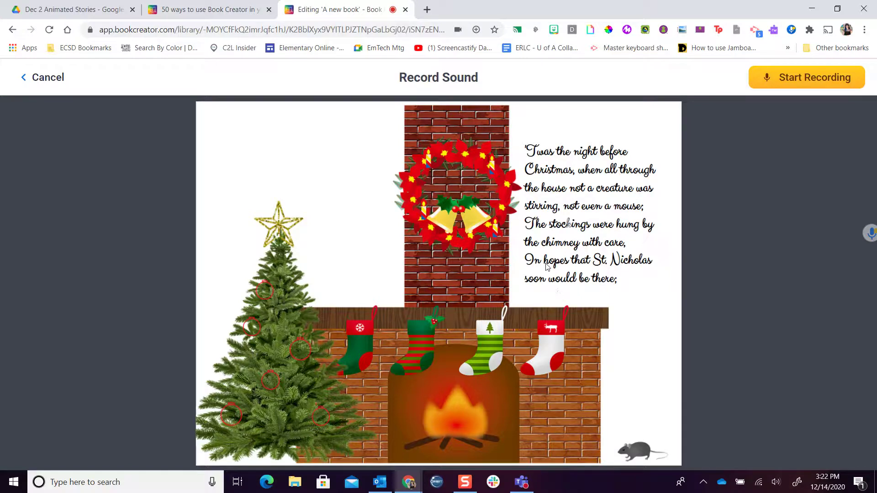
click(803, 81)
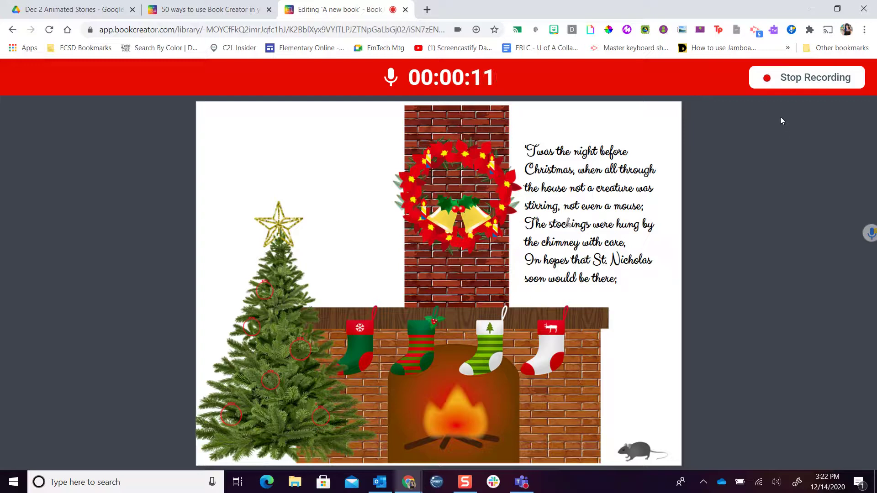
- Stop the narration, play it back, and add the recording to page 2
click(798, 81)
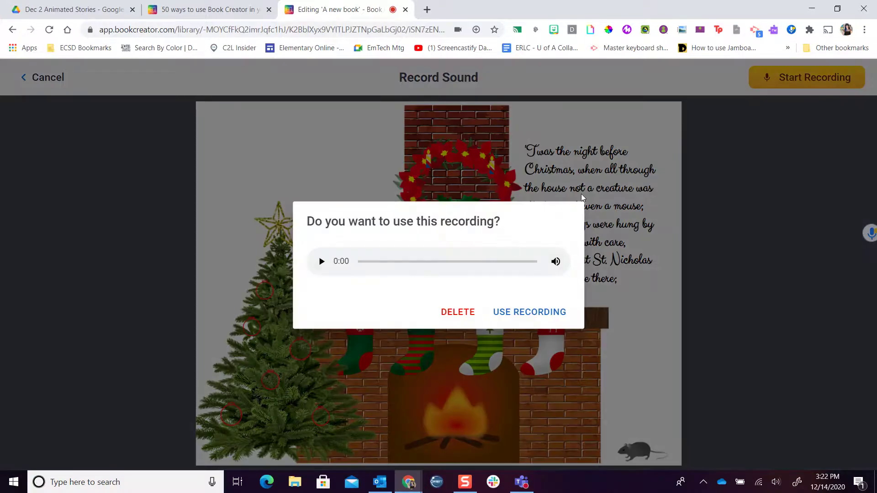
click(321, 263)
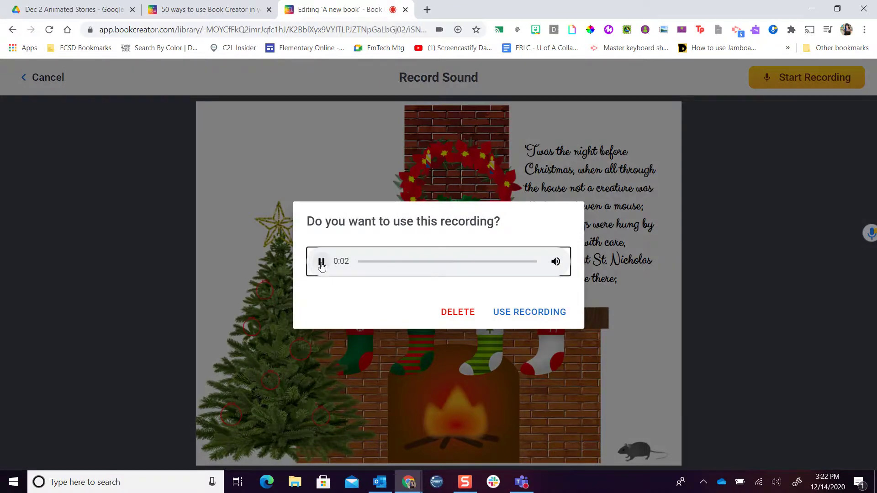
click(530, 312)
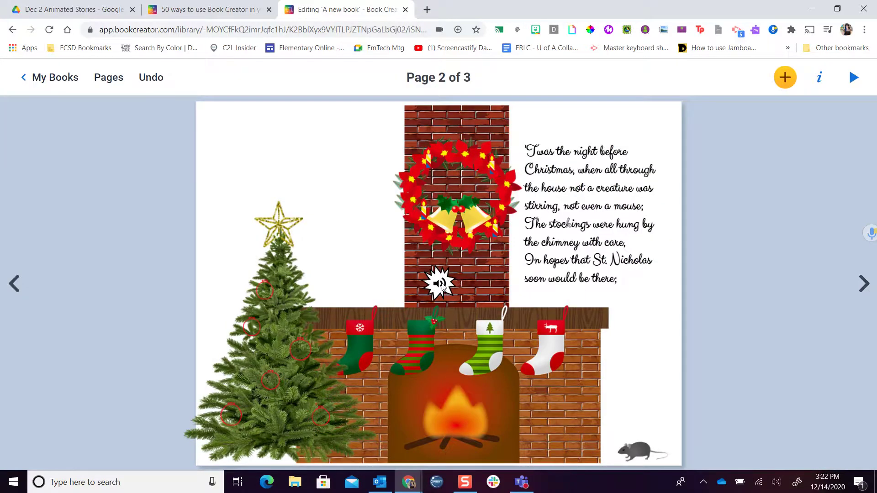
- Enlarge the sound icon and place it in the page's bottom-right corner beside the fireplace
drag(441, 285, 434, 267)
drag(389, 225, 632, 387)
click(729, 333)
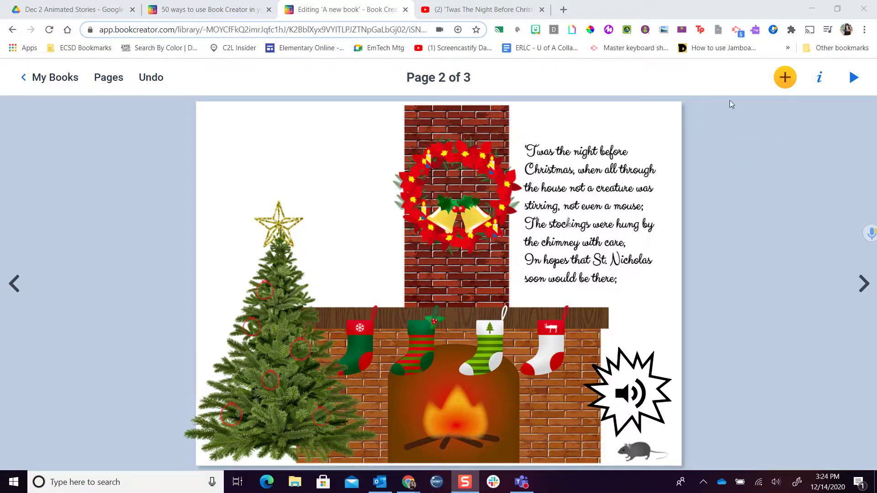
- Copy the short share link of the 'Twas The Night Before Christmas YouTube video and return to the book
click(497, 10)
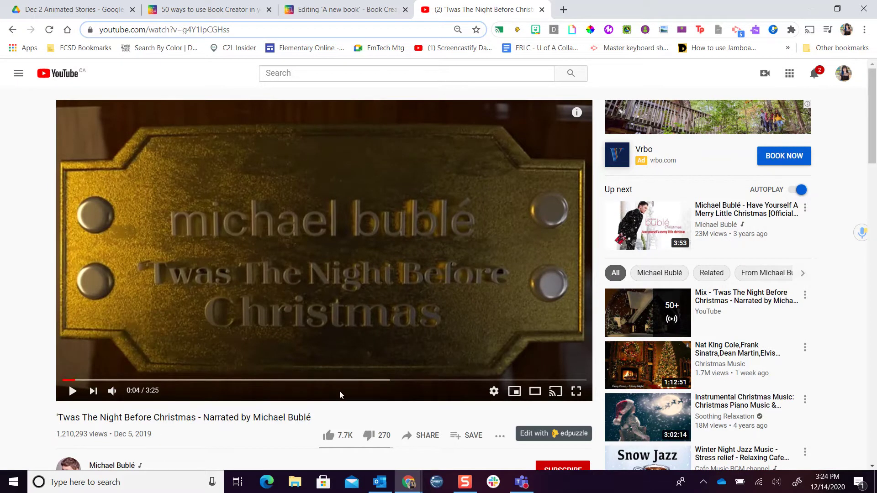
click(423, 437)
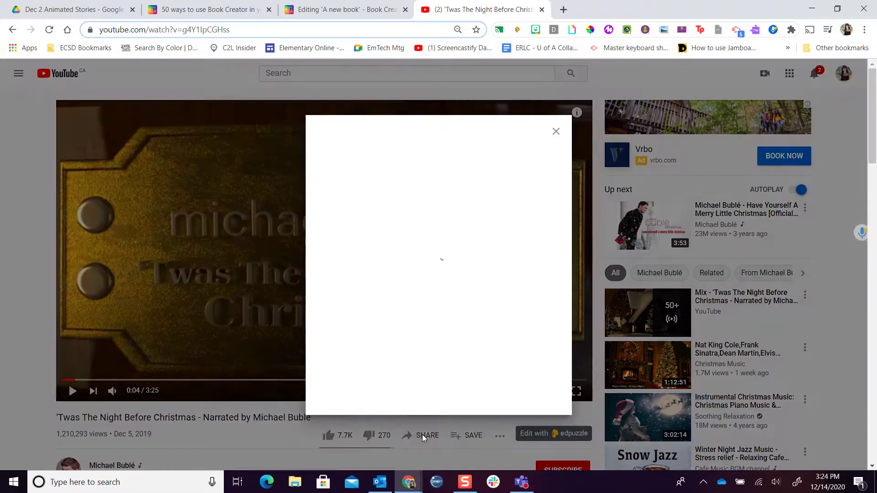
click(533, 291)
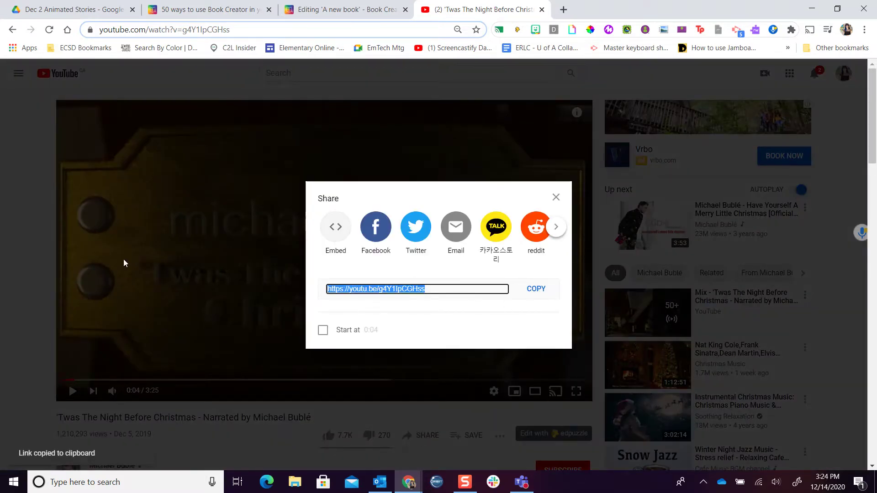
click(37, 249)
click(342, 8)
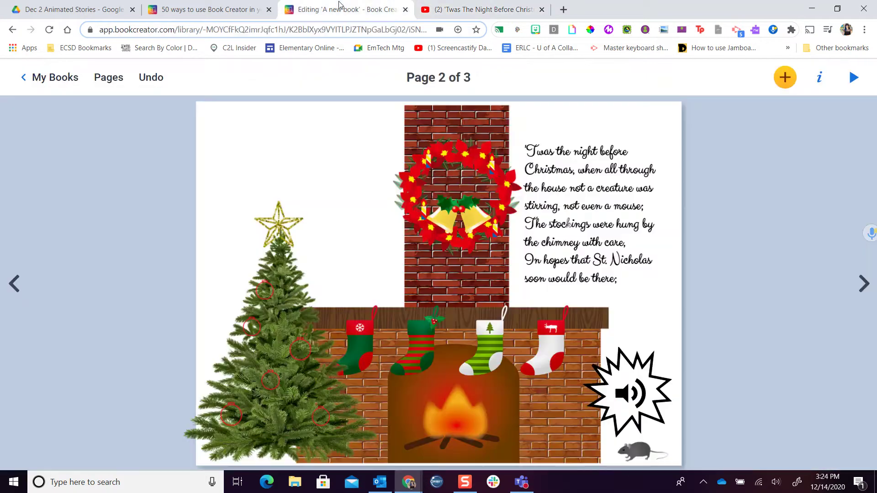
- Embed the copied YouTube link through Media > Import > Embed and add it to page 2
click(784, 79)
click(724, 113)
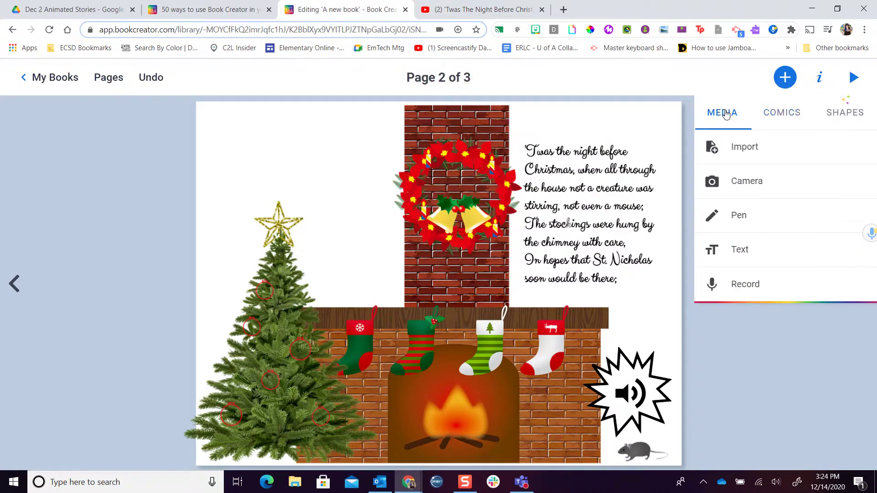
click(743, 141)
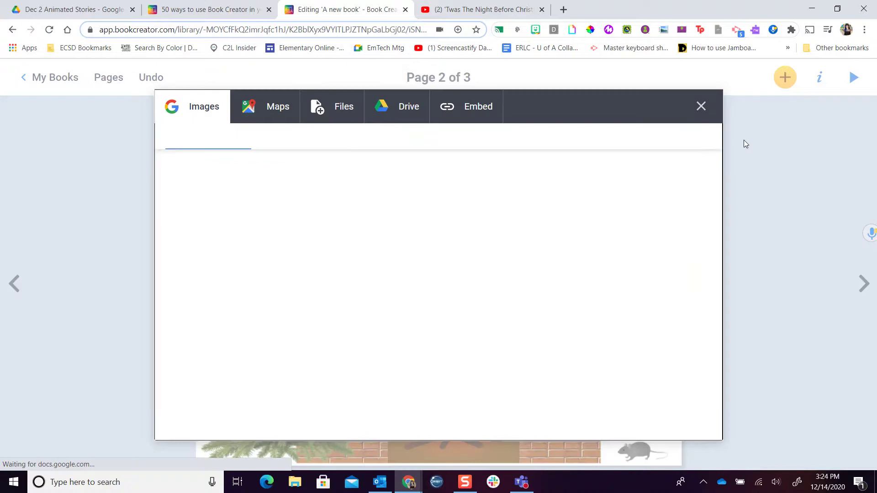
click(477, 112)
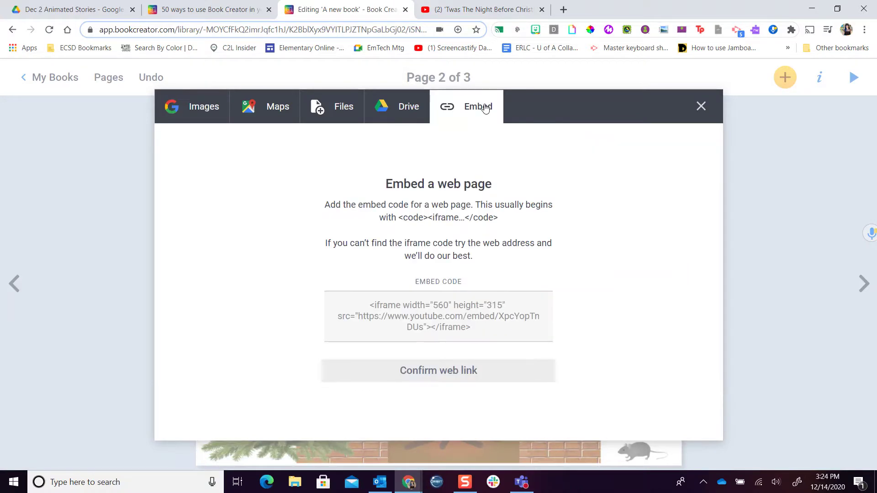
click(397, 322)
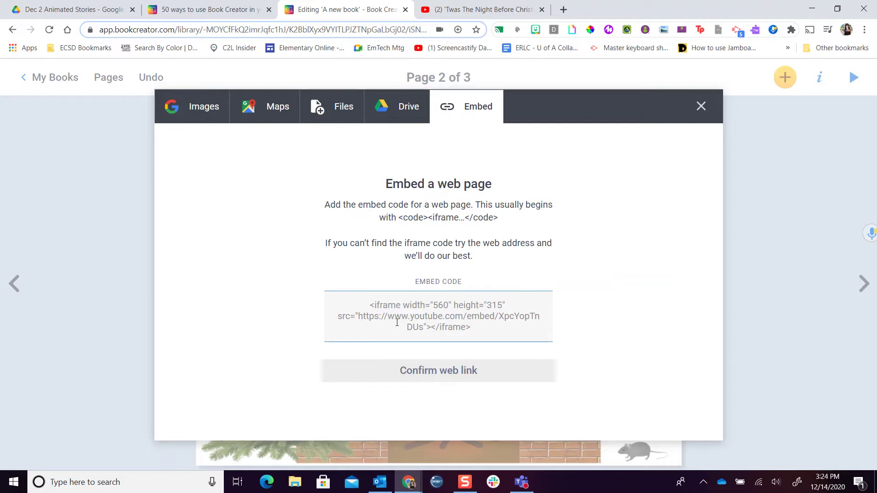
key(ctrl+v)
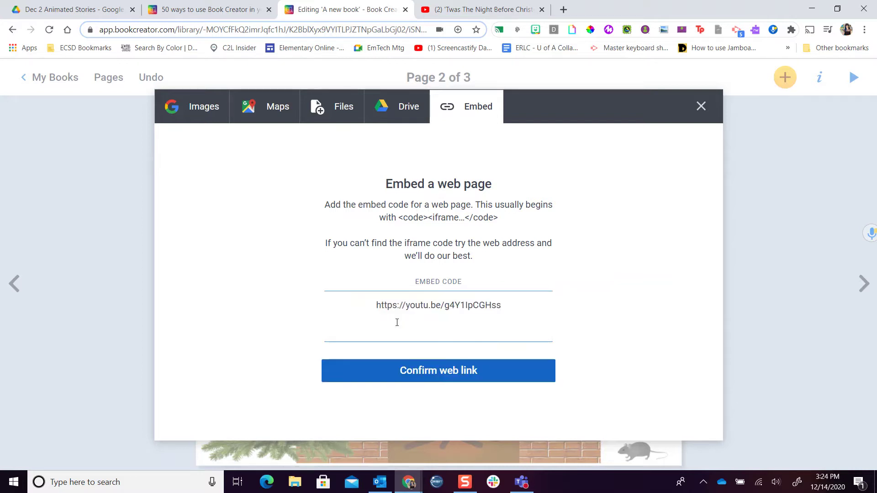
click(442, 371)
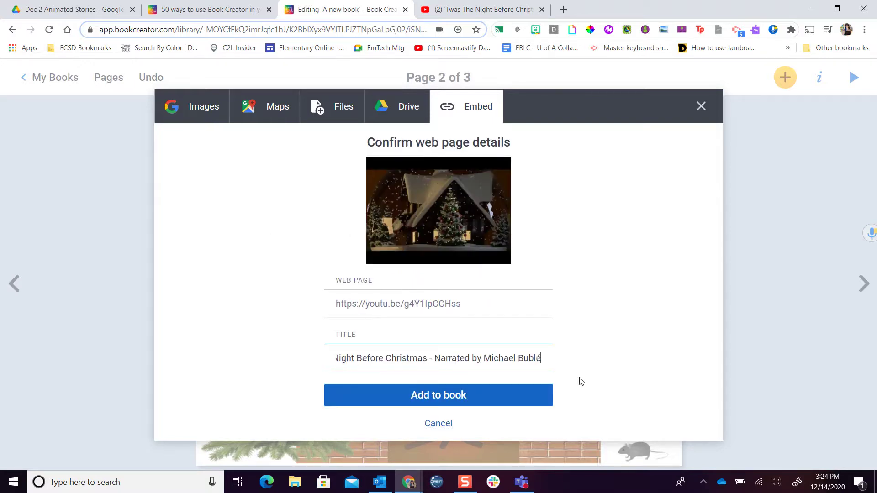
click(445, 396)
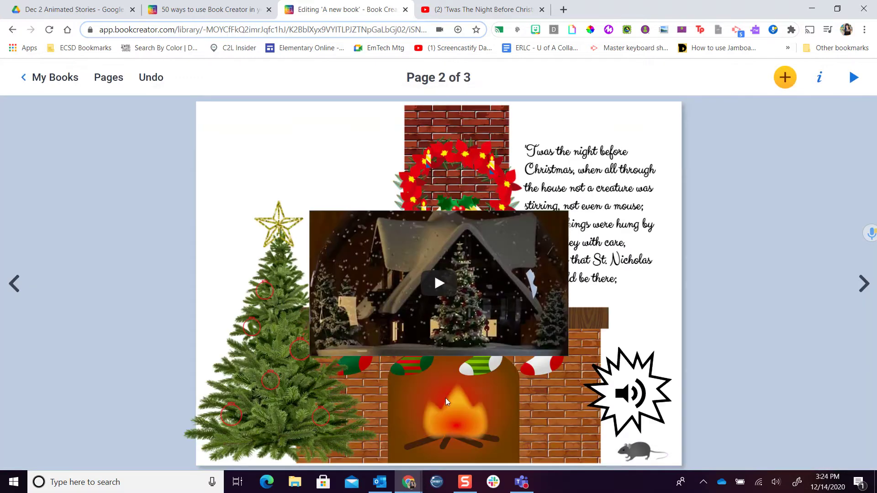
- Shrink the video to about 295x166 px and fit it inside the fireplace opening
click(536, 339)
drag(536, 339, 409, 260)
drag(372, 237, 486, 439)
mouse_move(525, 462)
mouse_down()
mouse_move(514, 458)
mouse_move(506, 434)
mouse_move(514, 453)
mouse_up()
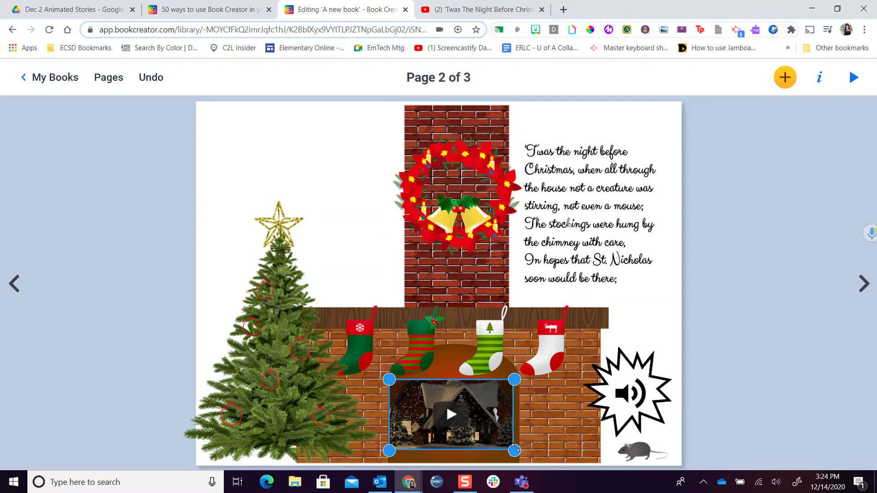
drag(498, 416, 505, 416)
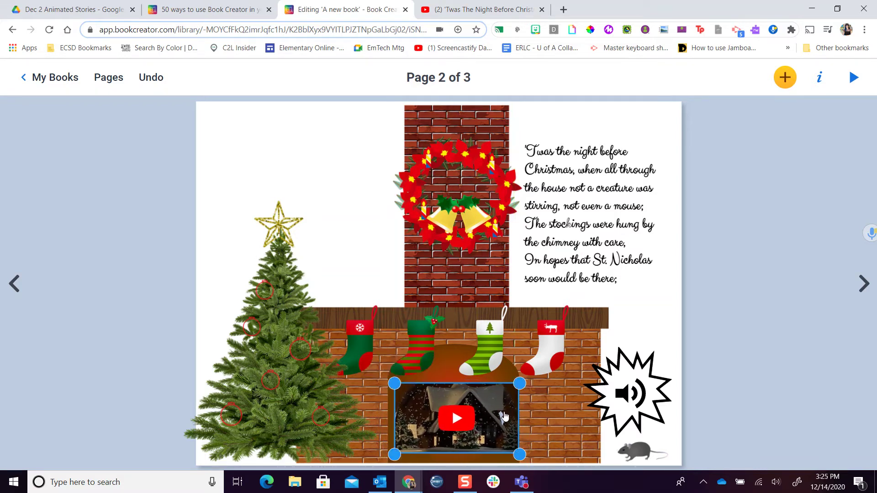
click(752, 258)
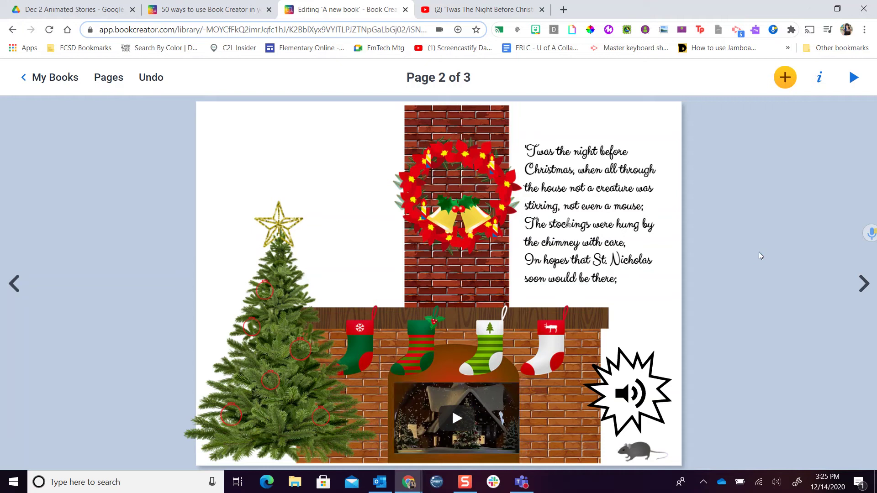